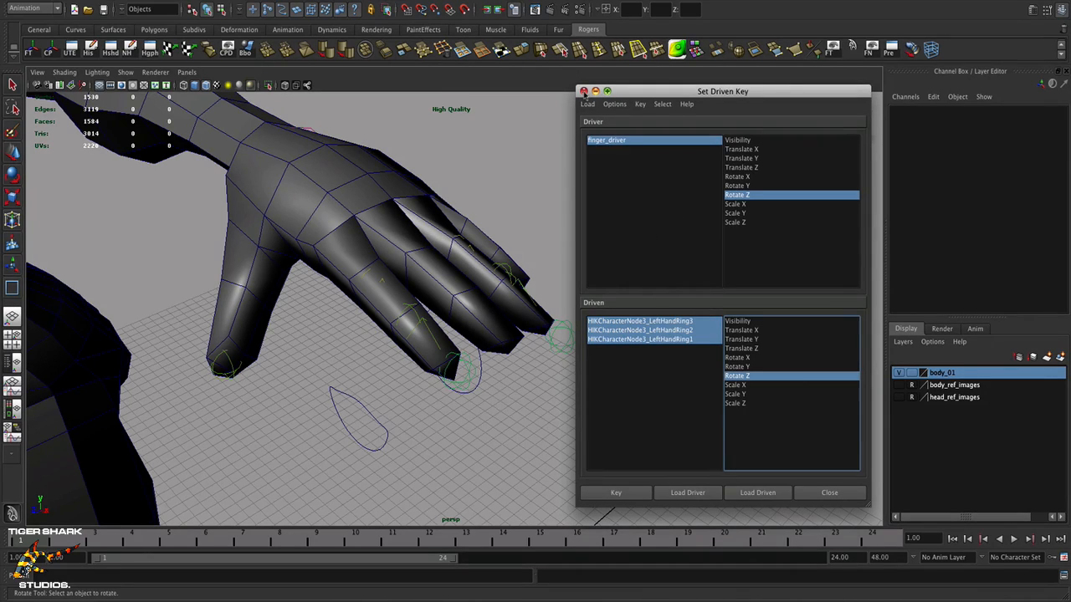
Step: Close the Set Driven Key window and hide polygons in the perspective view so only the hand joints and control curves are displayed
click(584, 90)
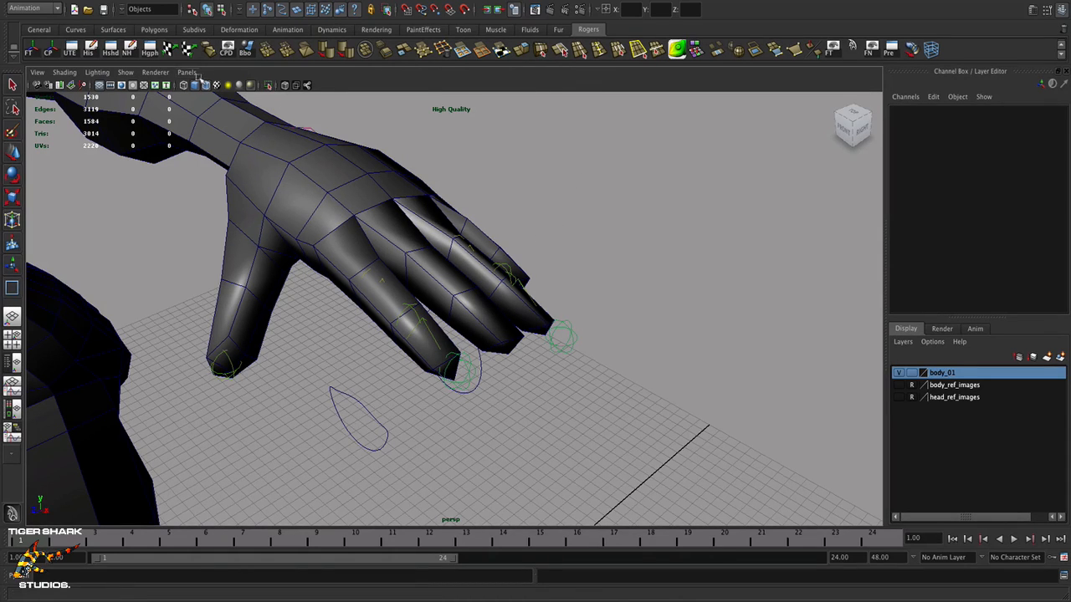
click(126, 73)
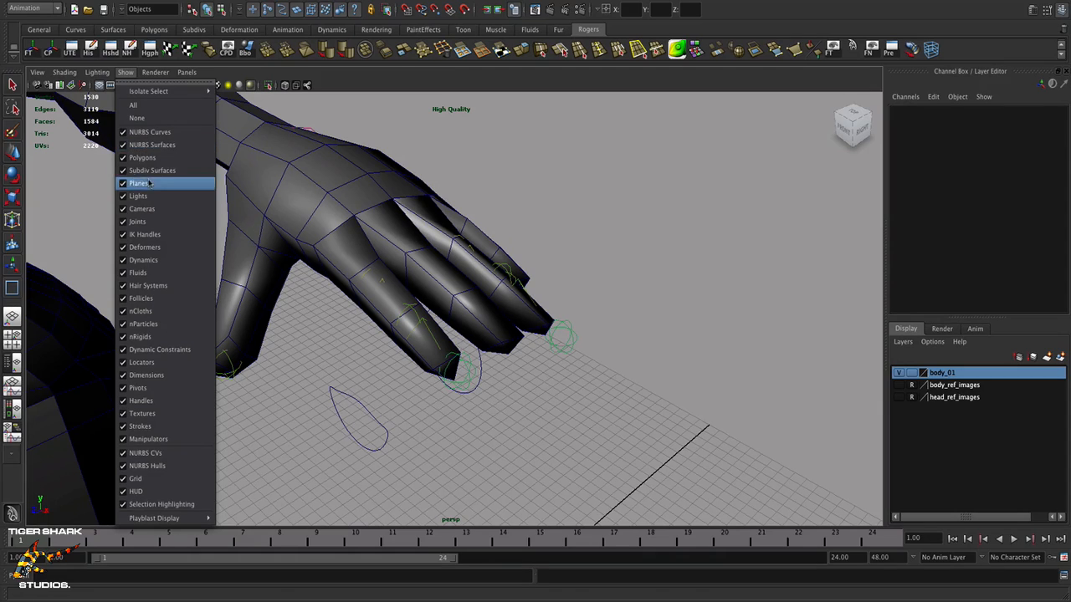
click(124, 159)
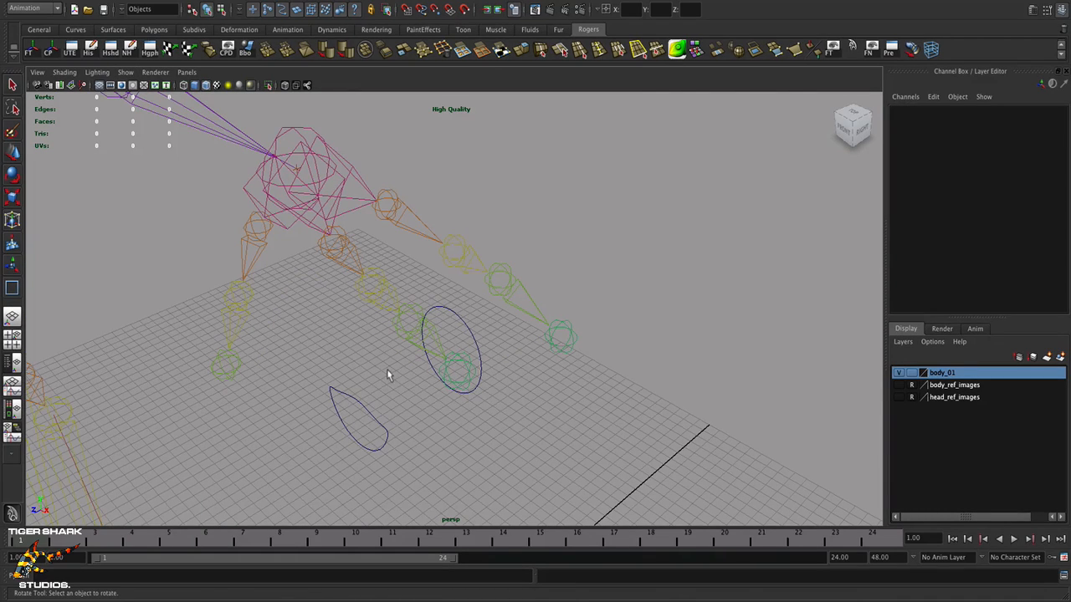
alt+drag(386, 369, 390, 361)
alt+middle_drag(397, 347, 397, 359)
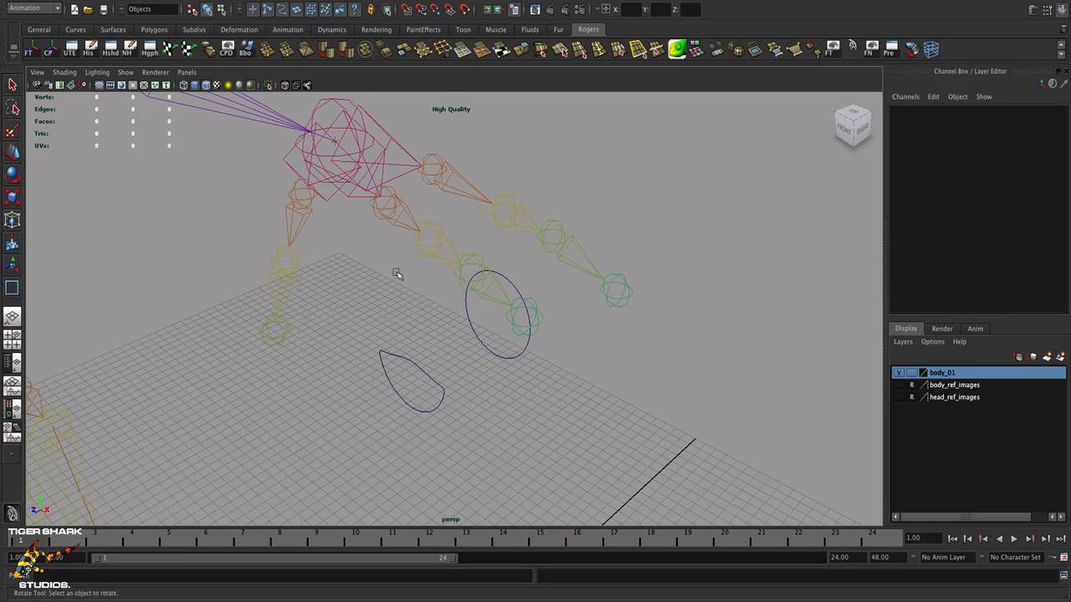
click(421, 369)
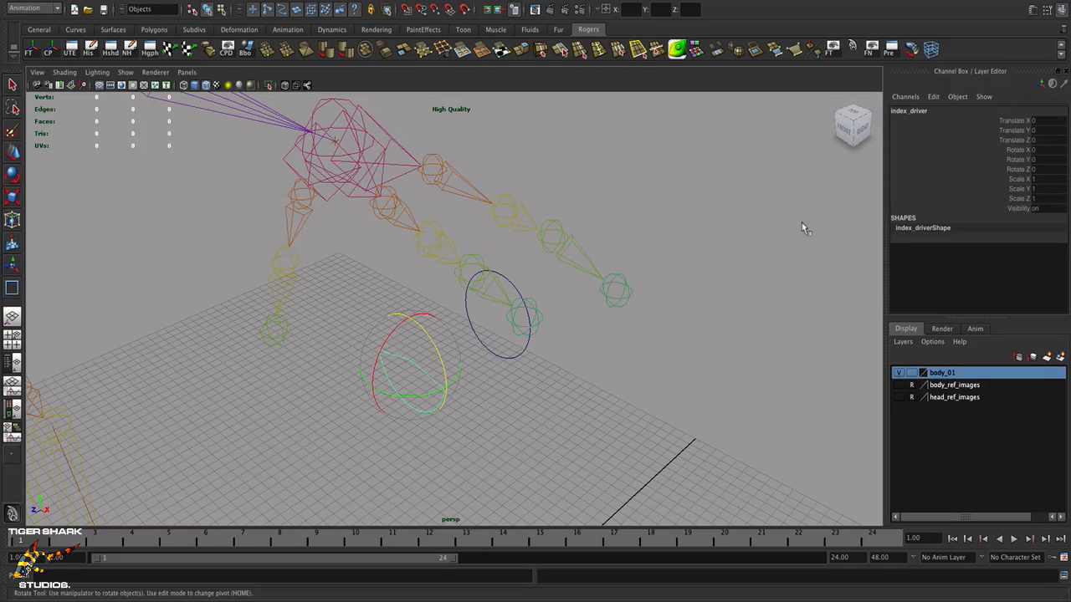
click(705, 232)
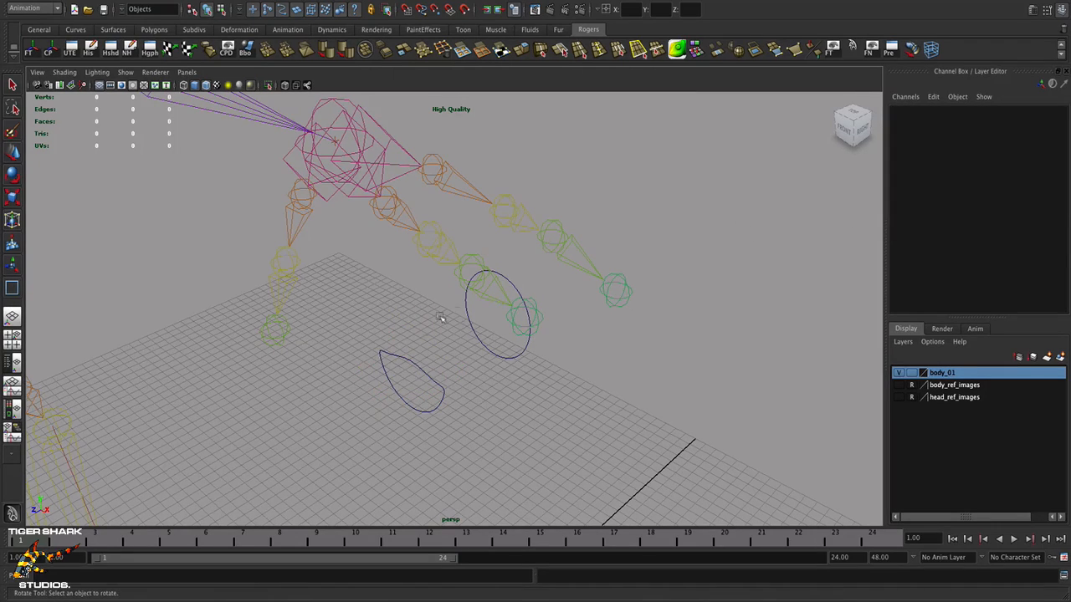
click(382, 374)
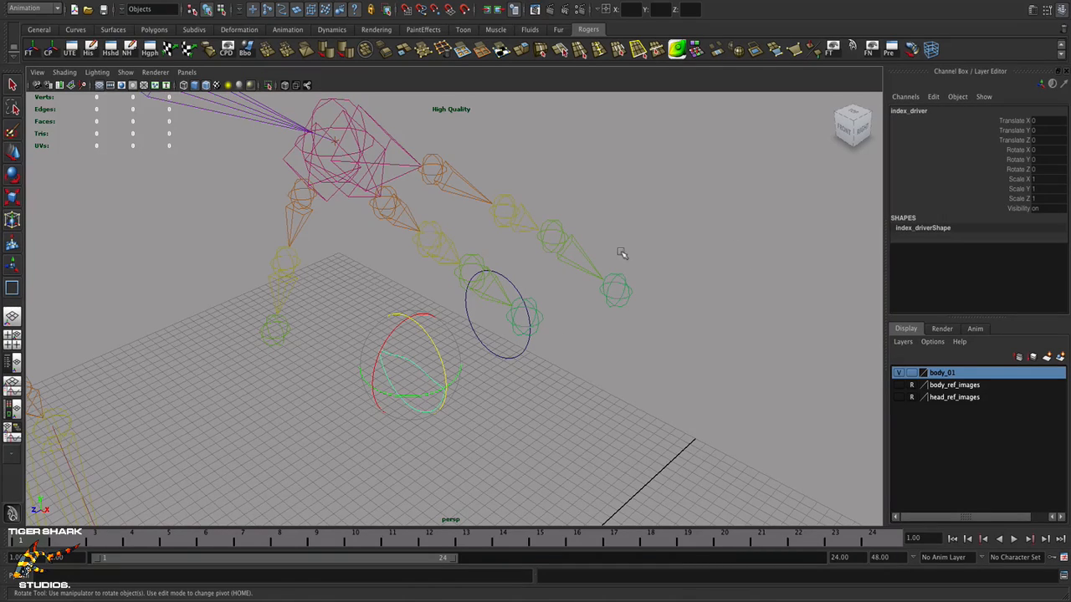
Step: Open Set Driven Key with the three left index finger joints, LeftHandIndex3, LeftHandIndex2 and LeftHandIndex1, as the driven objects
click(469, 257)
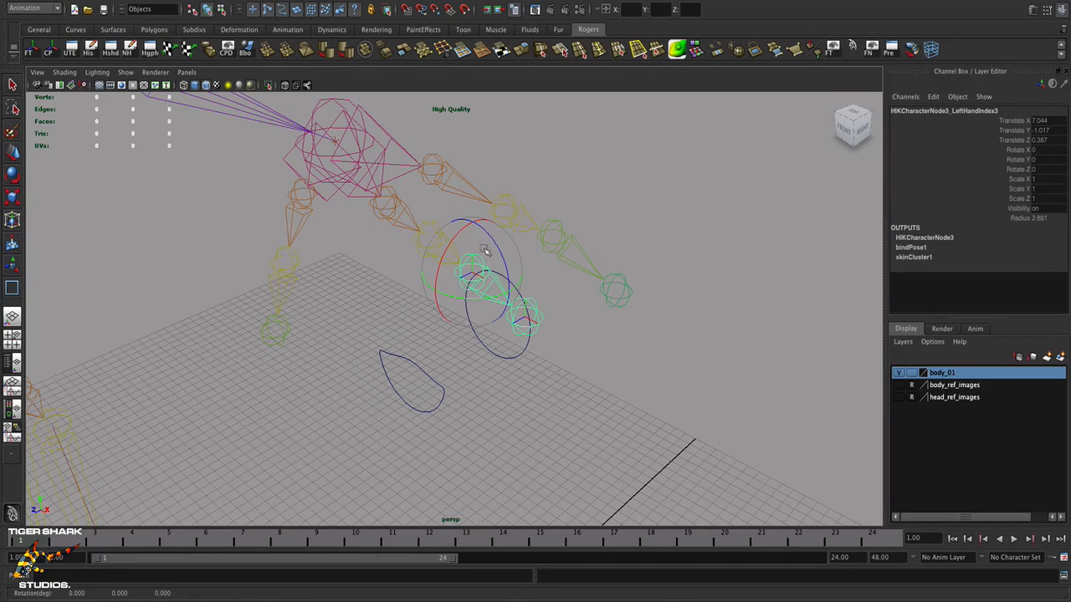
click(430, 225)
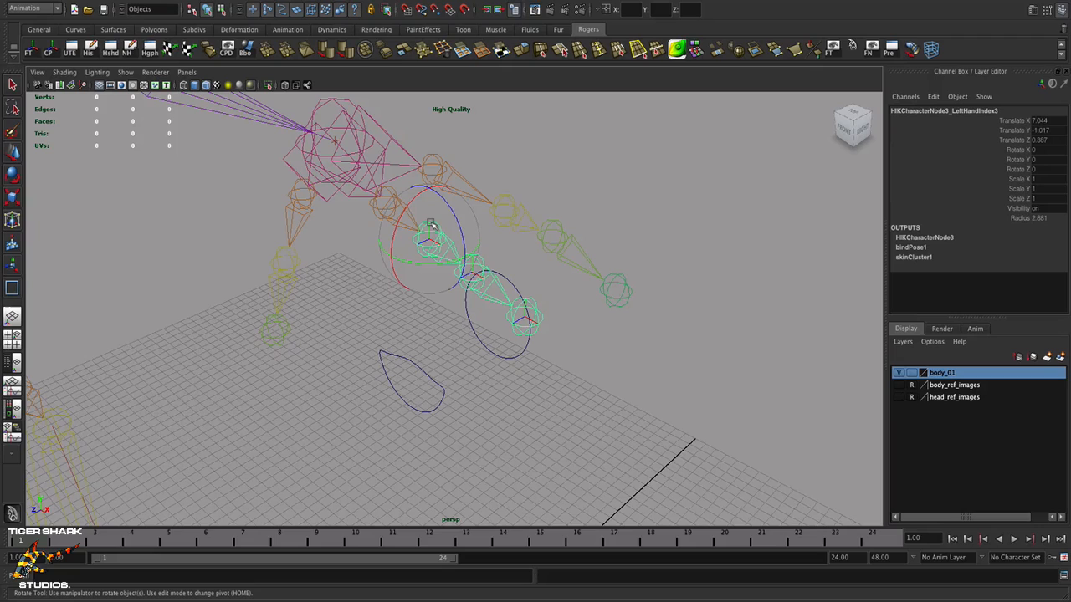
click(390, 192)
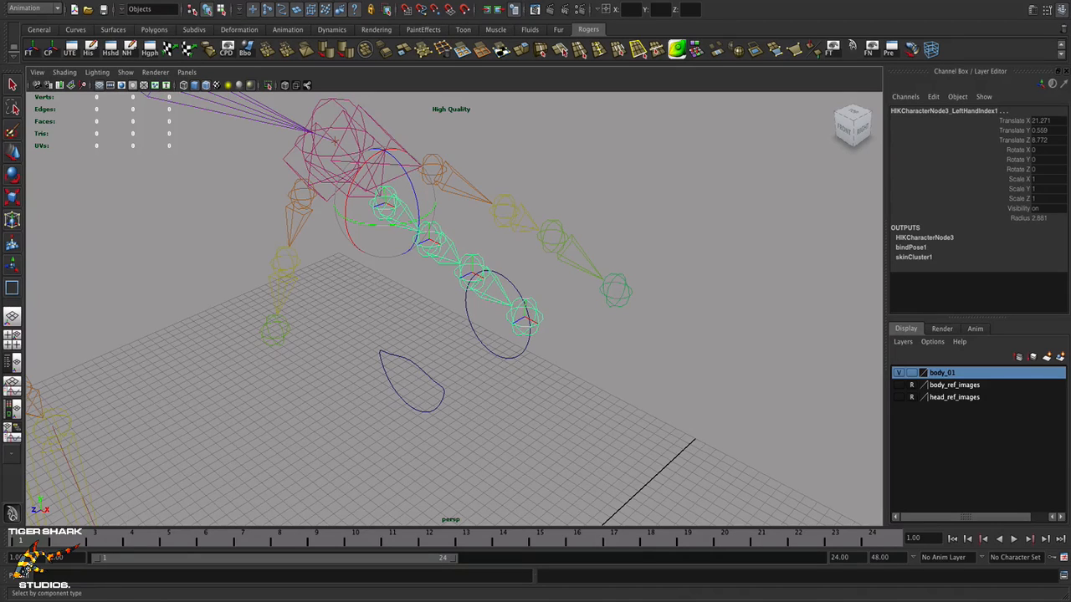
click(310, 0)
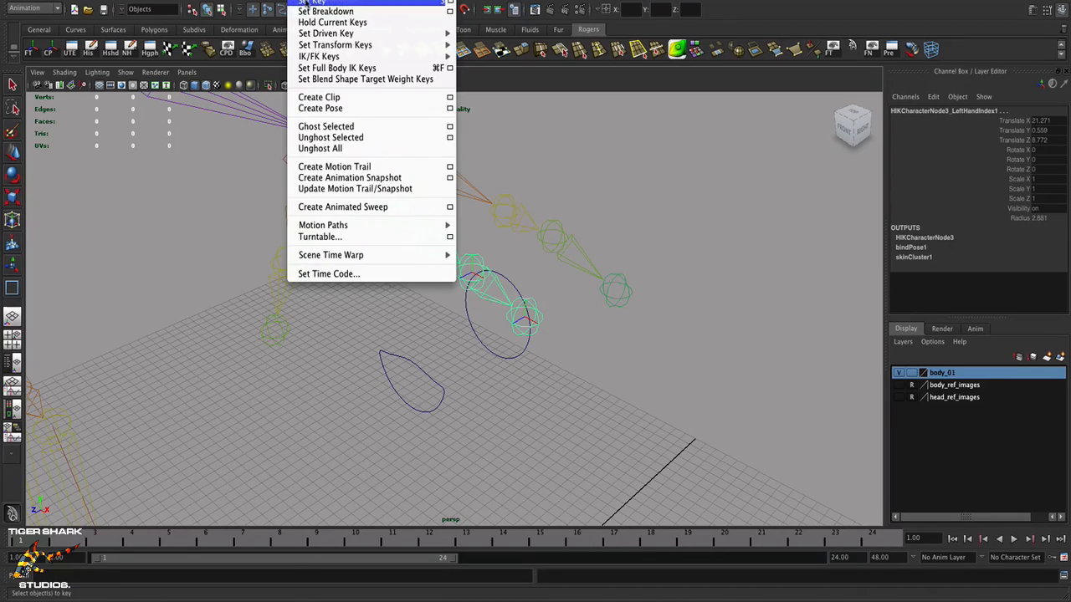
mouse_move(319, 38)
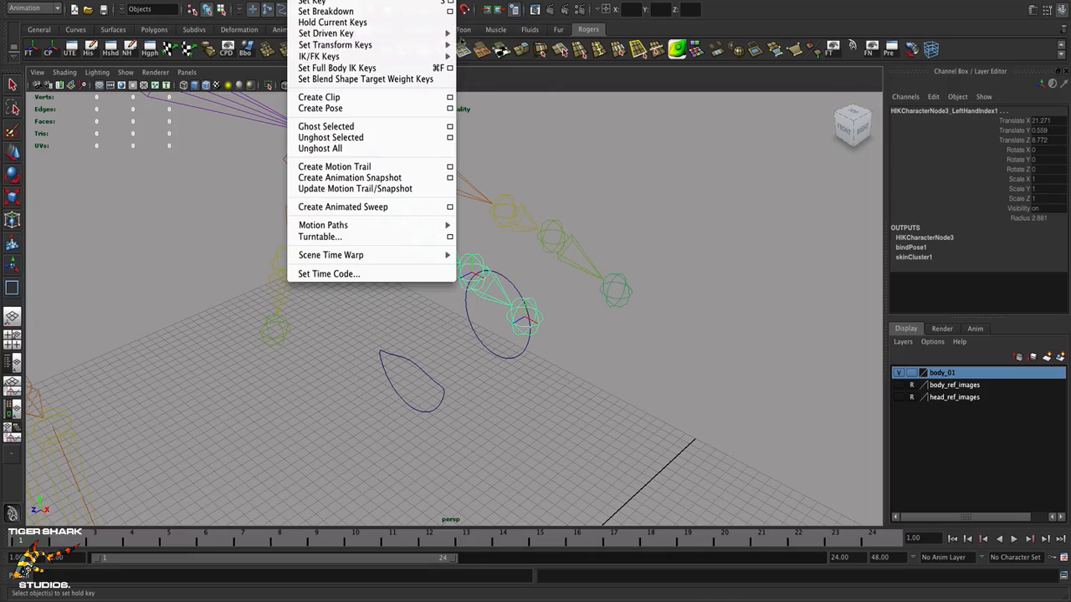
click(473, 40)
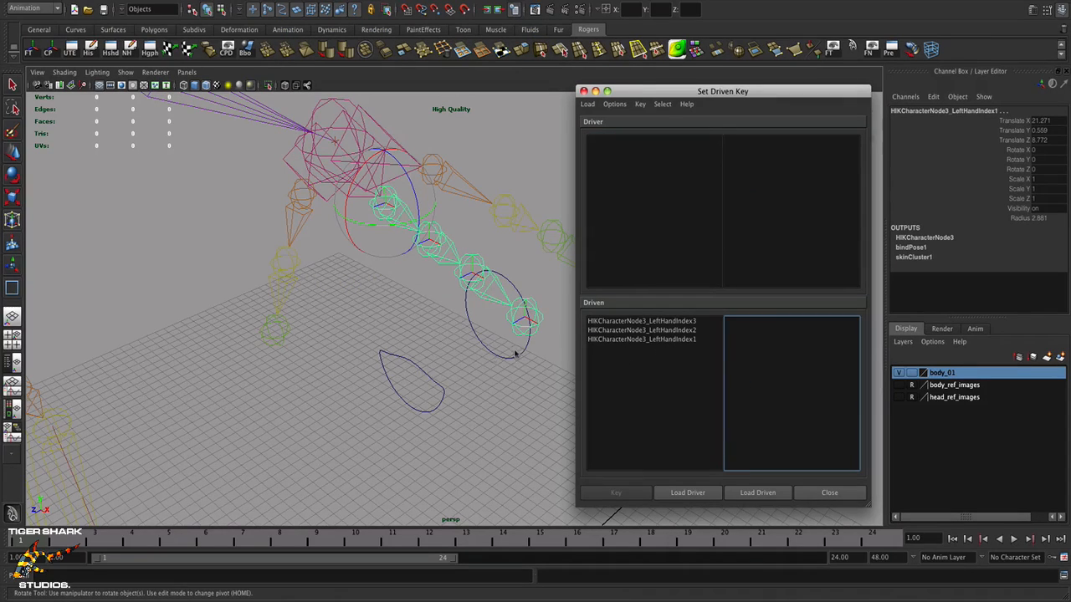
Step: Load the index_driver curve as the driver and choose Translate X as its driving attribute
click(422, 368)
click(410, 384)
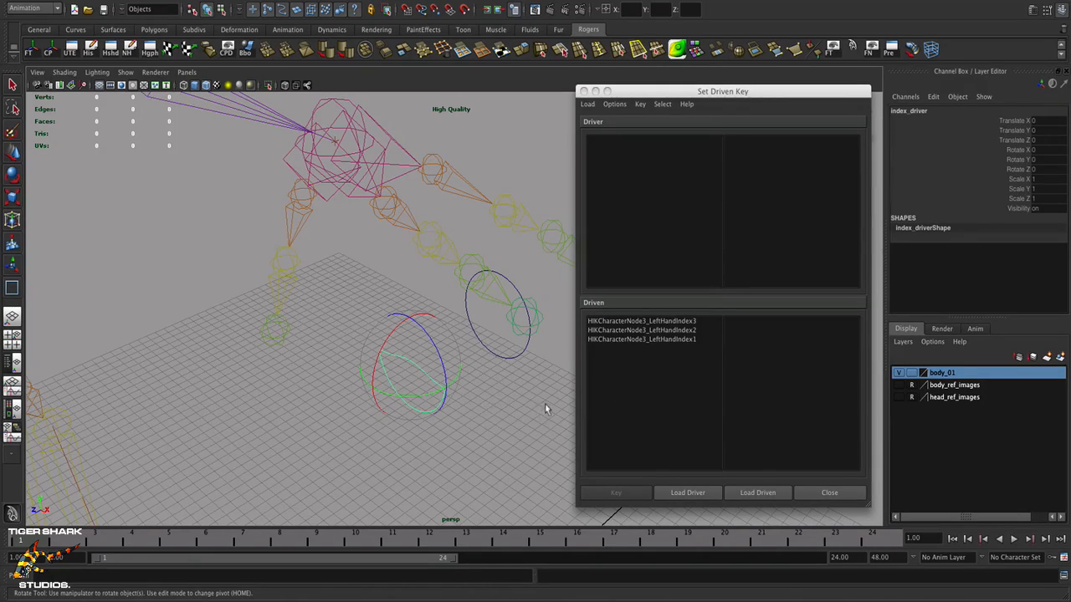
click(686, 493)
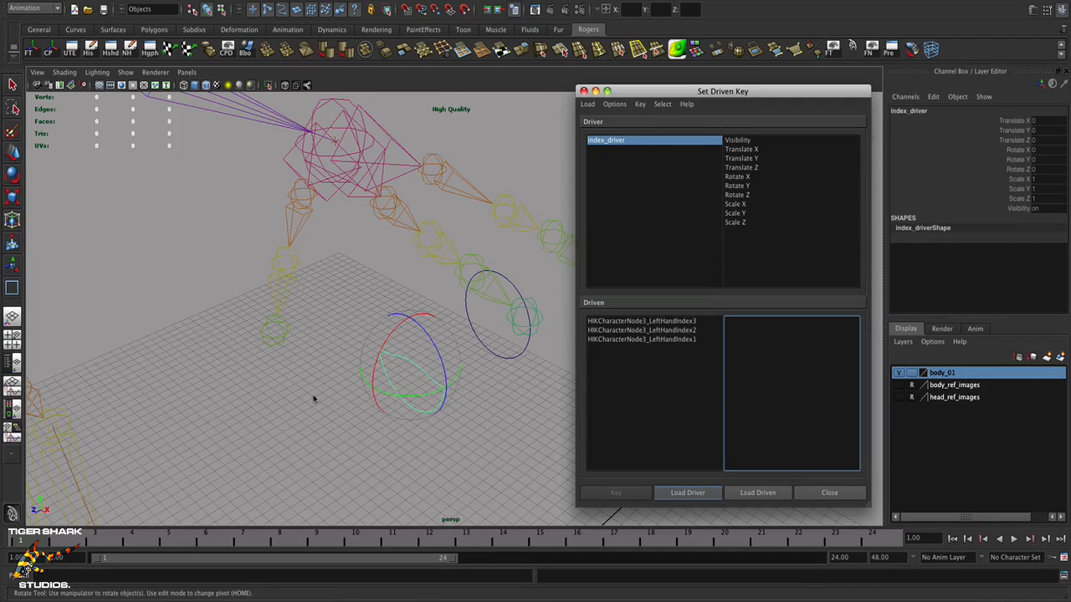
click(740, 150)
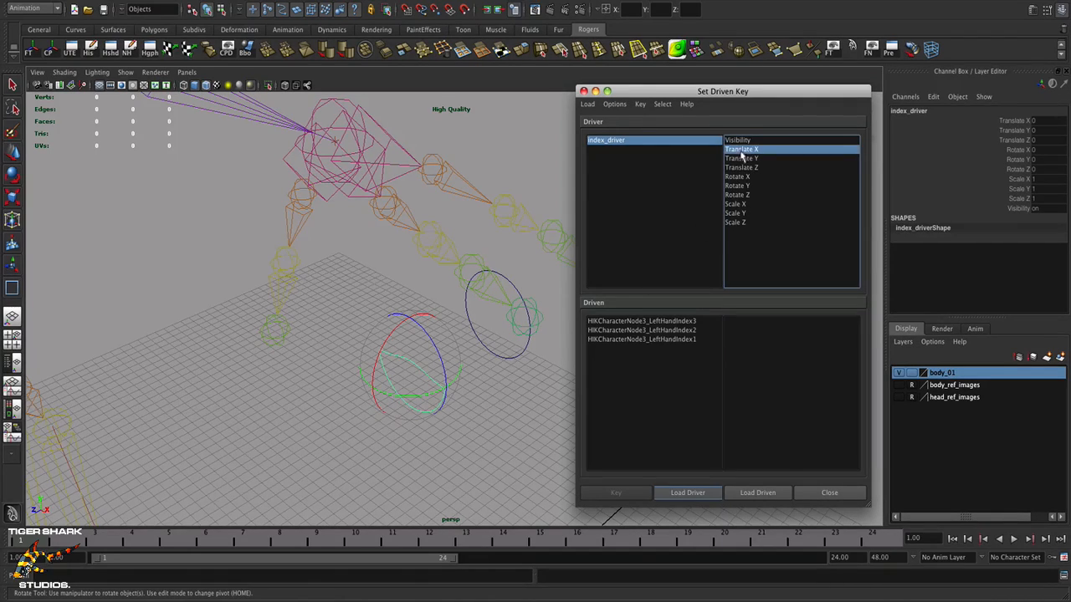
Step: Test the index_driver curve's movement along X, and reset its Translate X to 0
click(1008, 122)
key(w)
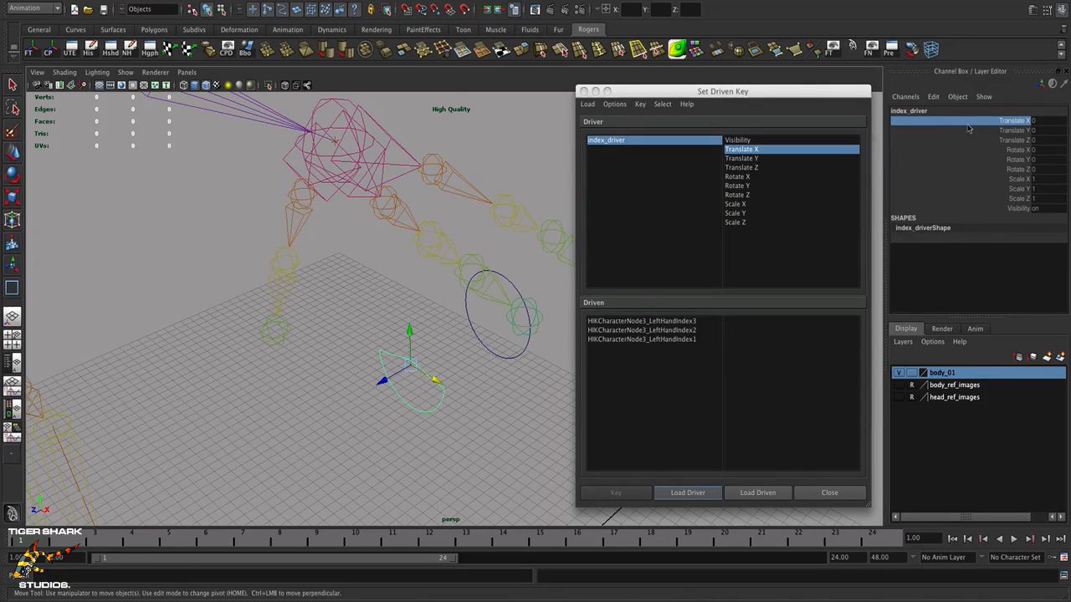
middle_drag(394, 288, 391, 311)
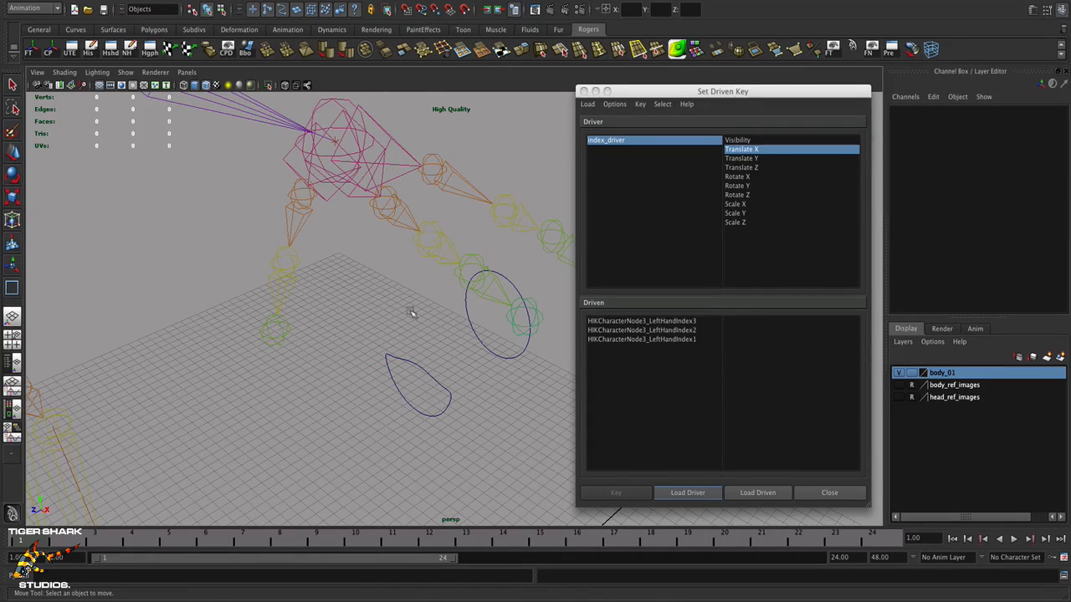
key(ctrl+z)
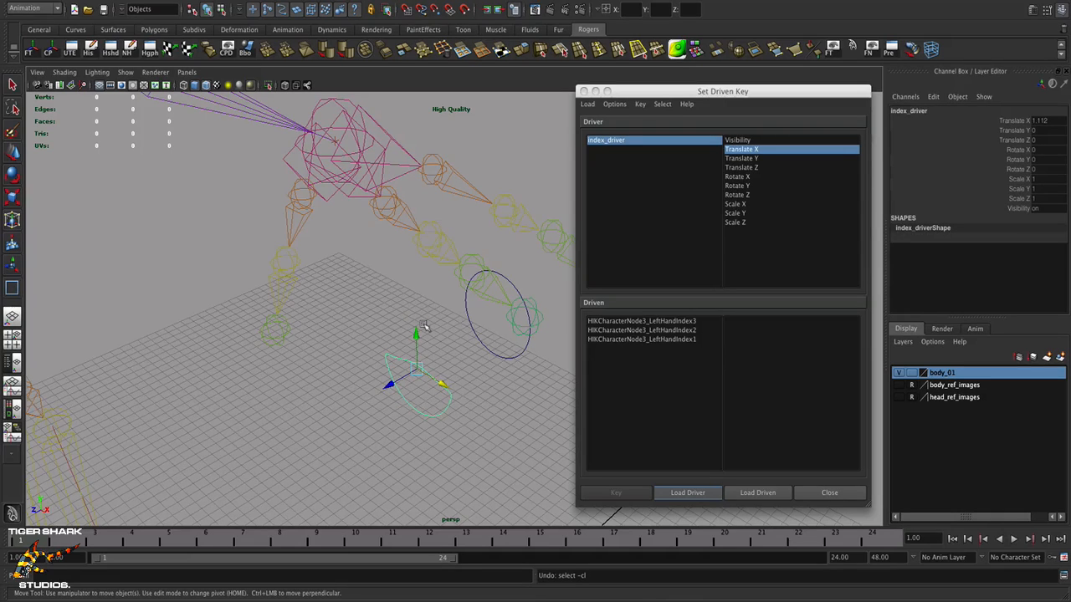
key(ctrl+z)
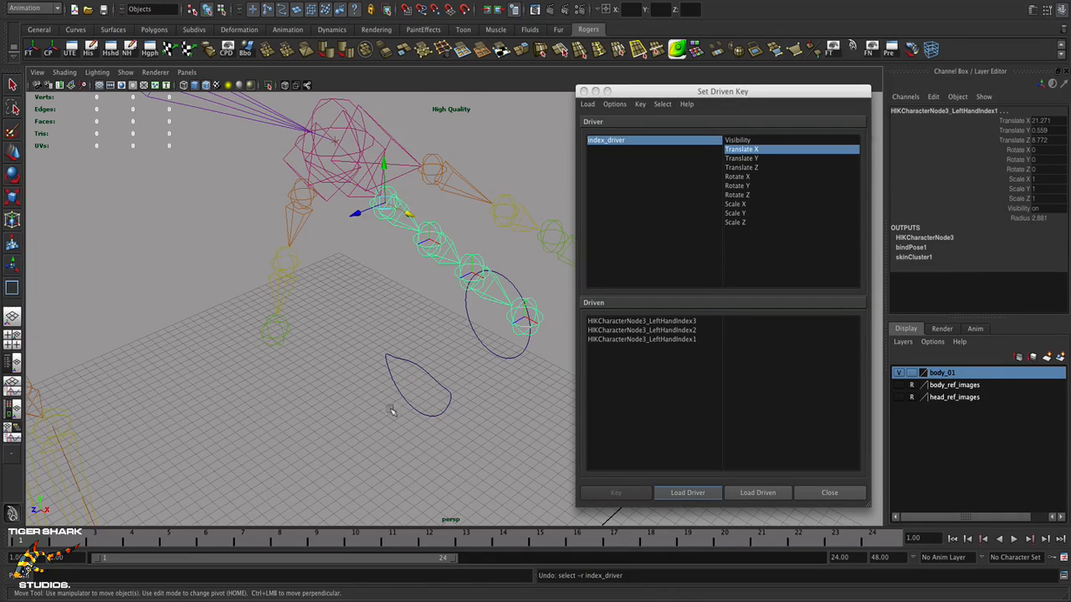
click(390, 366)
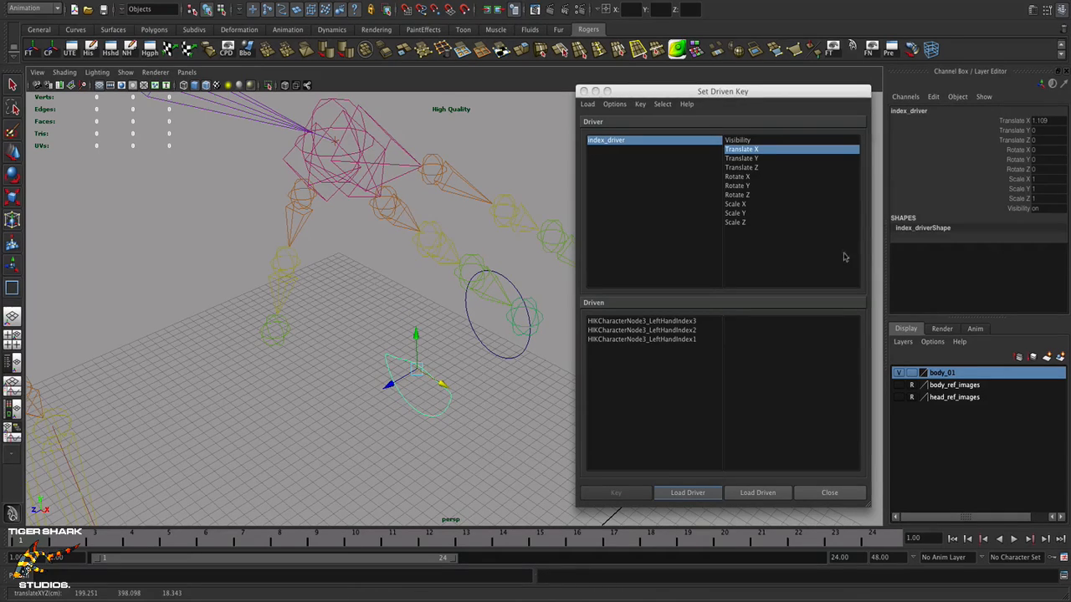
click(1044, 121)
text(0)
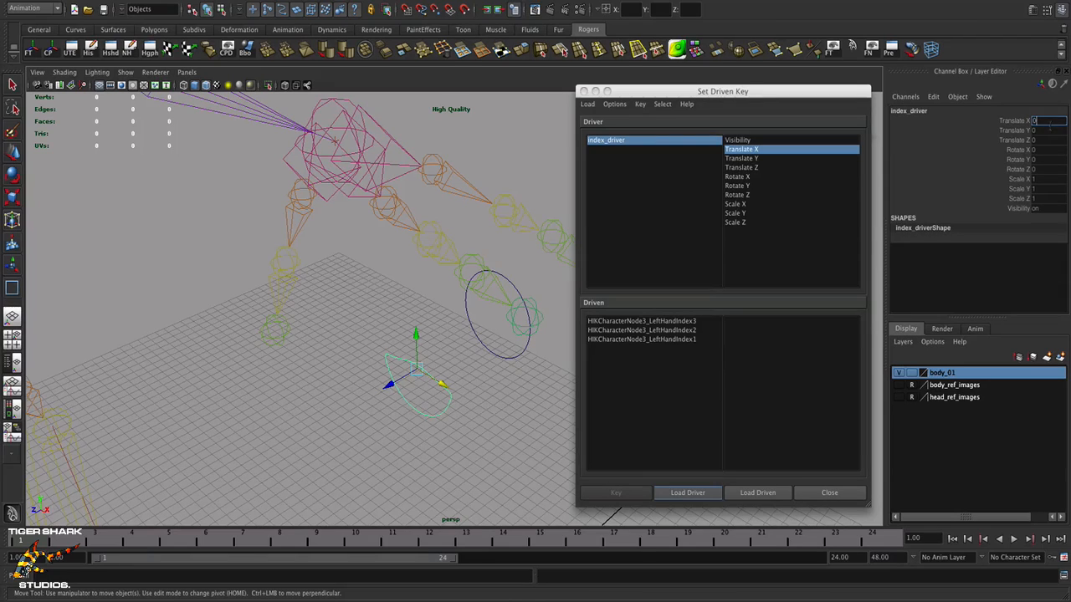
key(Return)
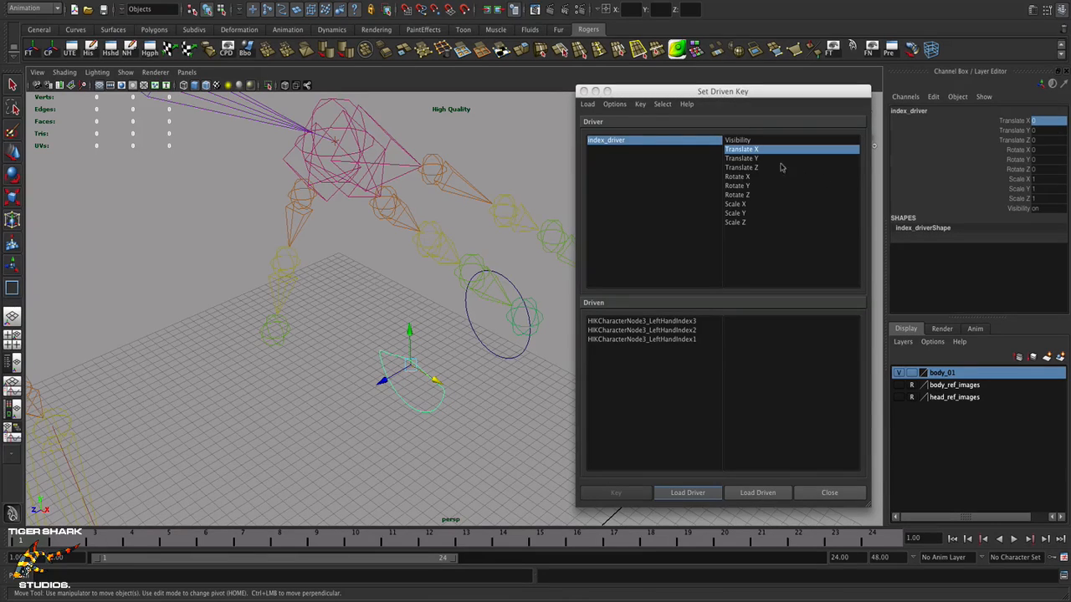
Step: Choose Rotate Z as the driven attribute for all three LeftHandIndex joints
click(657, 342)
shift+click(661, 332)
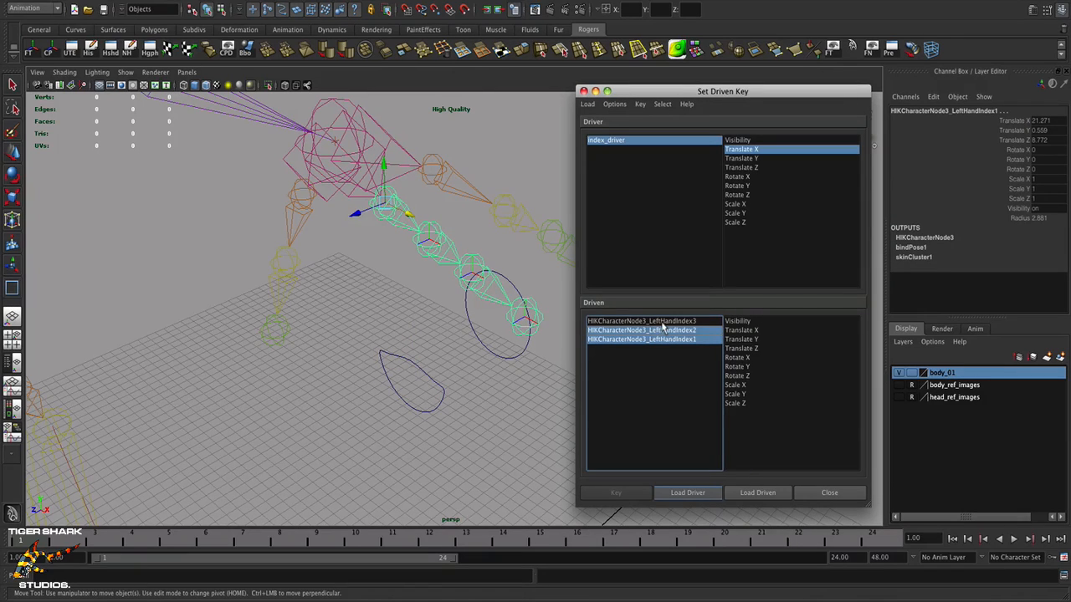
shift+click(663, 323)
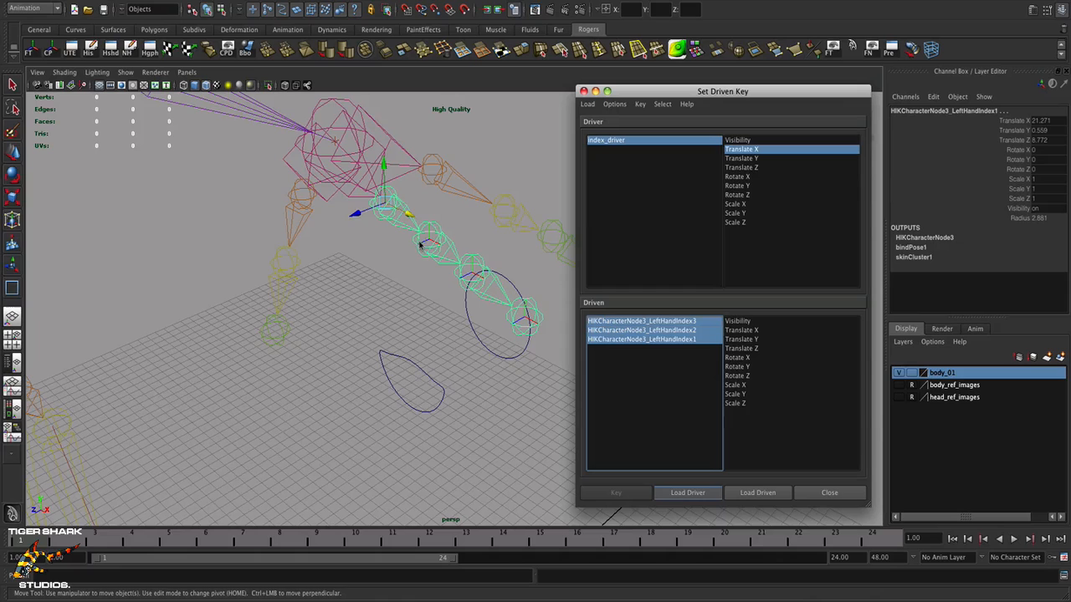
click(743, 378)
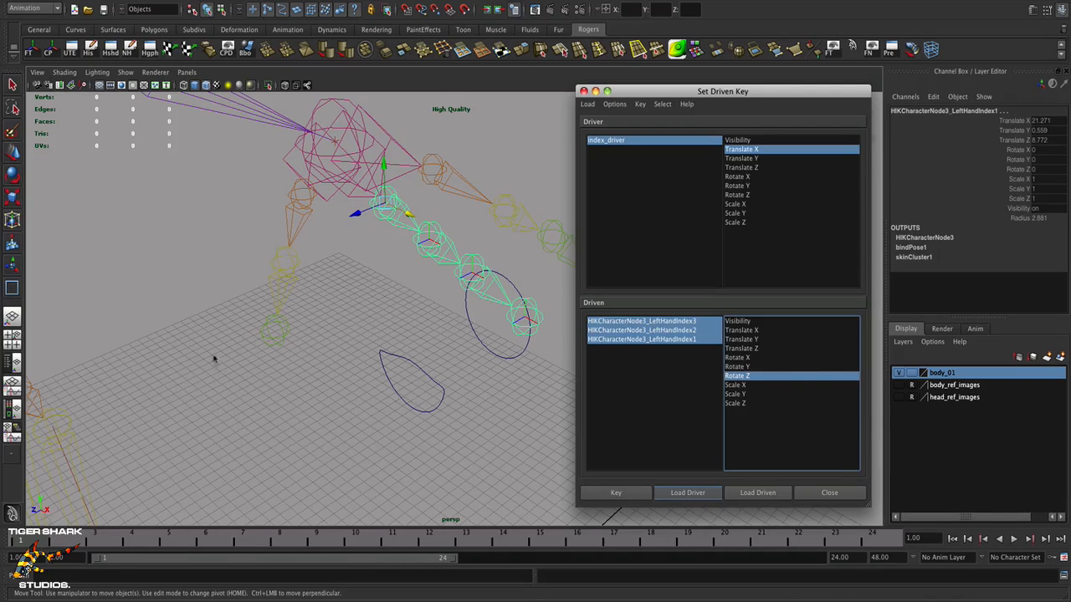
Step: Set a driven key linking the index joints' Rotate Z to index_driver's Translate X at the rest pose
mouse_move(386, 419)
alt+mouse_down()
mouse_move(426, 427)
mouse_move(385, 423)
alt+mouse_up()
alt+right_drag(385, 423, 319, 420)
mouse_move(319, 420)
alt+mouse_down()
mouse_move(359, 411)
mouse_move(275, 410)
mouse_move(323, 416)
alt+mouse_up()
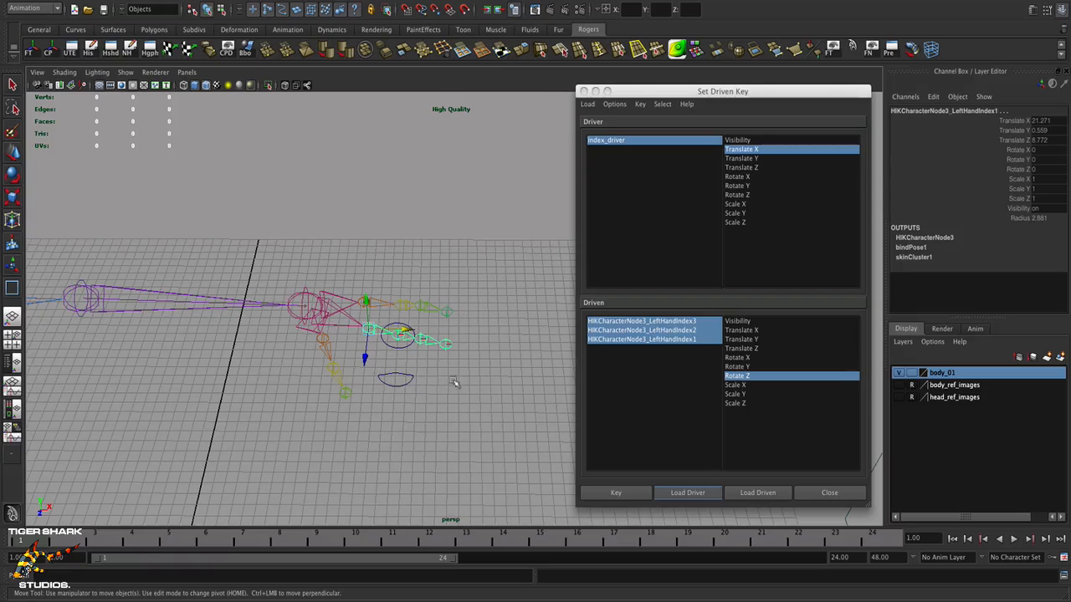
alt+right_drag(405, 355, 456, 398)
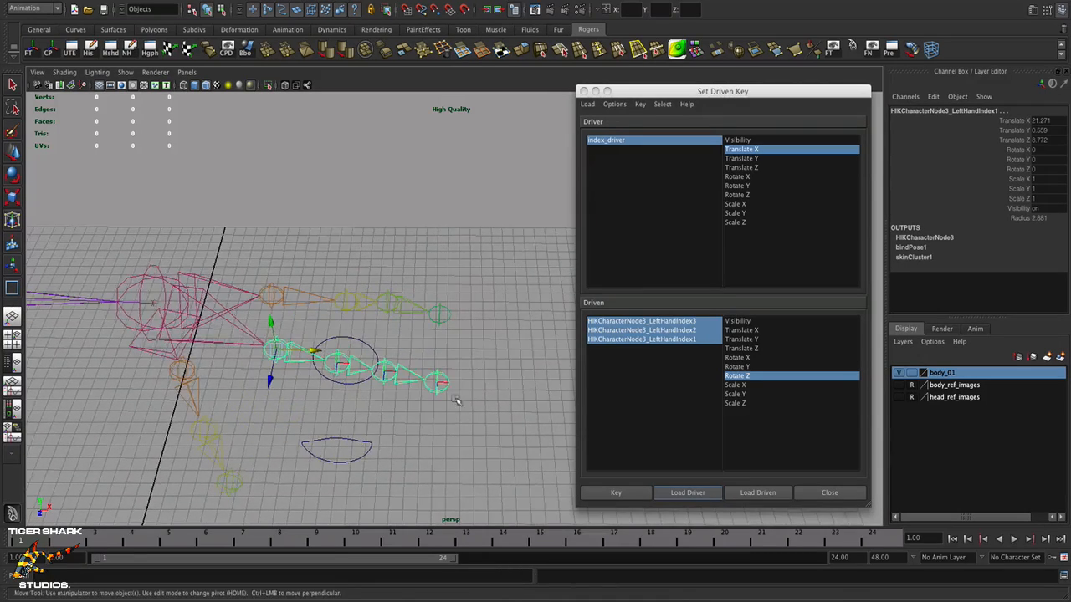
alt+middle_drag(362, 426, 407, 405)
alt+drag(407, 404, 406, 382)
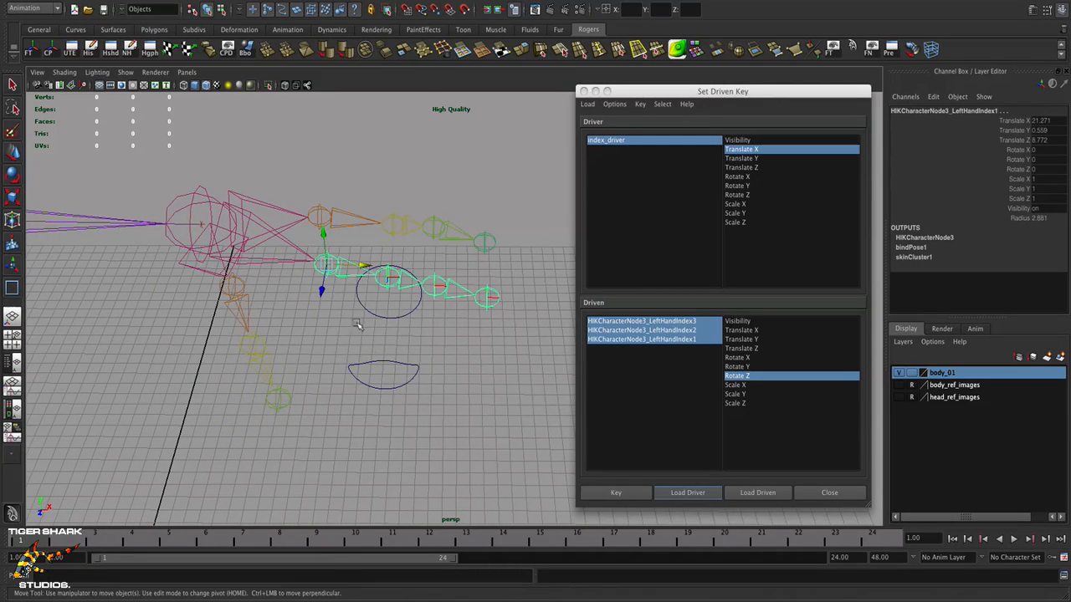
click(414, 371)
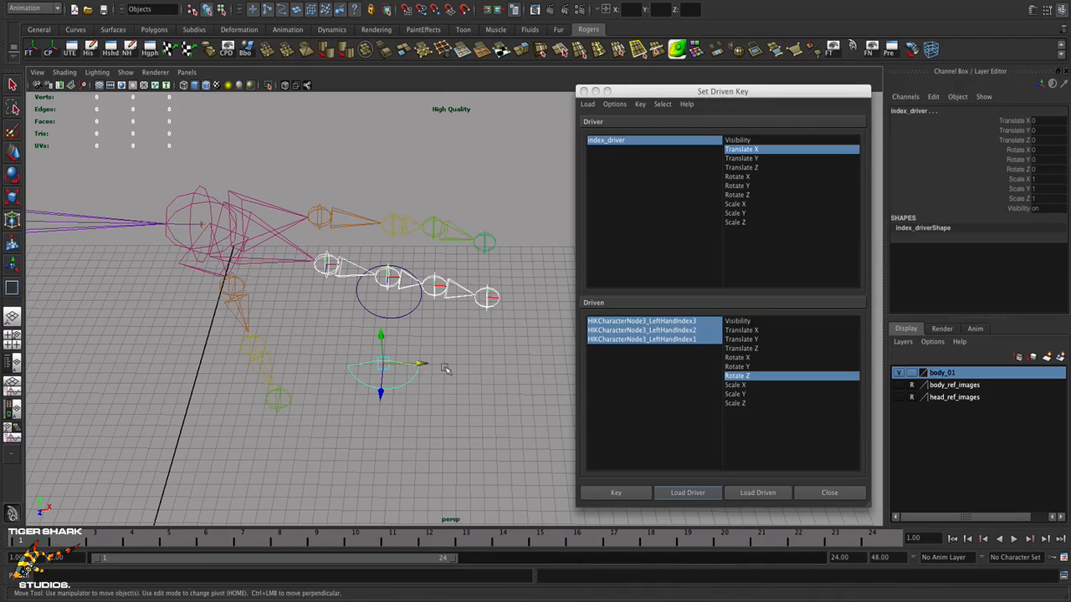
click(446, 371)
click(410, 369)
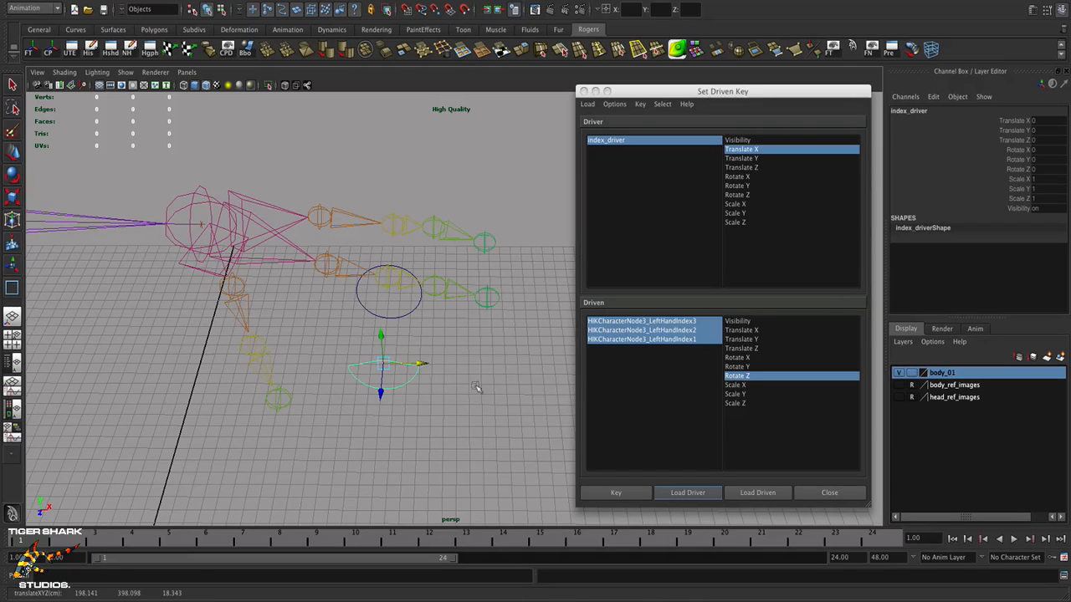
click(616, 494)
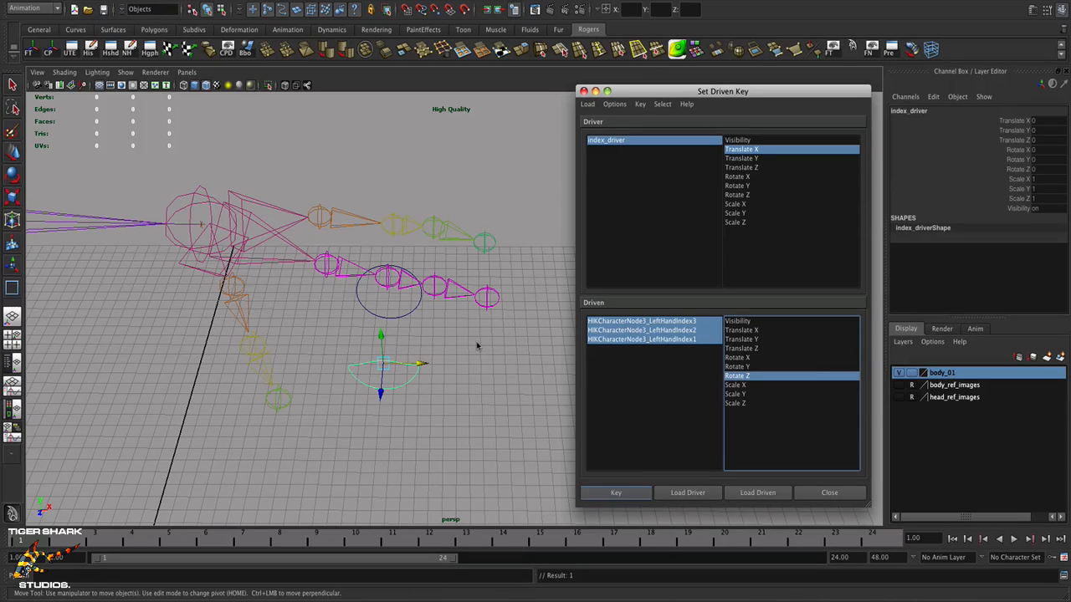
click(477, 345)
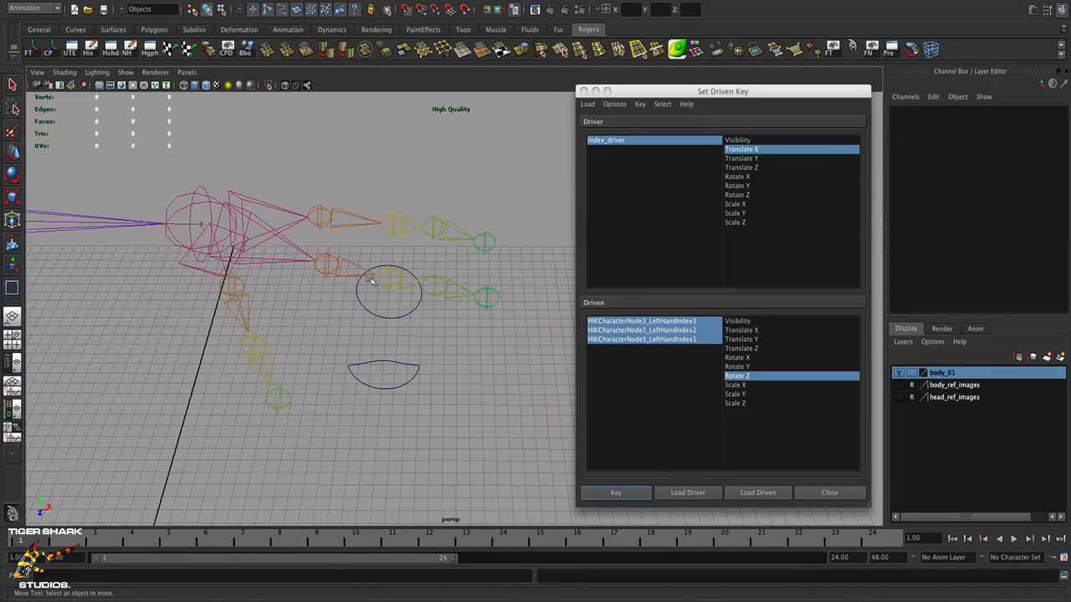
Step: Curl the index finger by rotating joints LeftHandIndex3, 2 and 1 about Z to roughly -70, -76 and -78 degrees
click(437, 282)
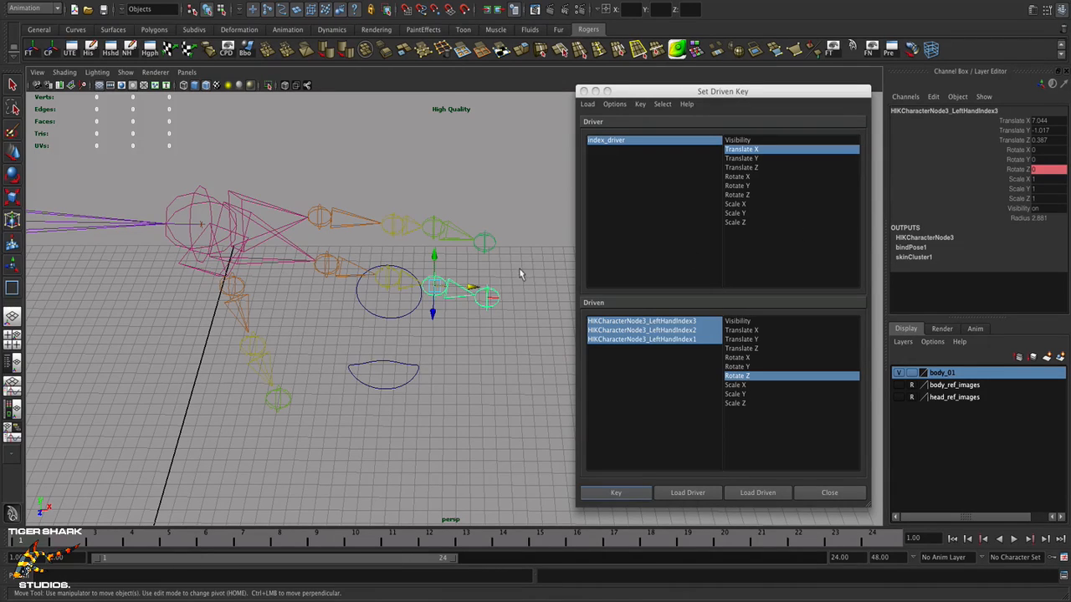
key(e)
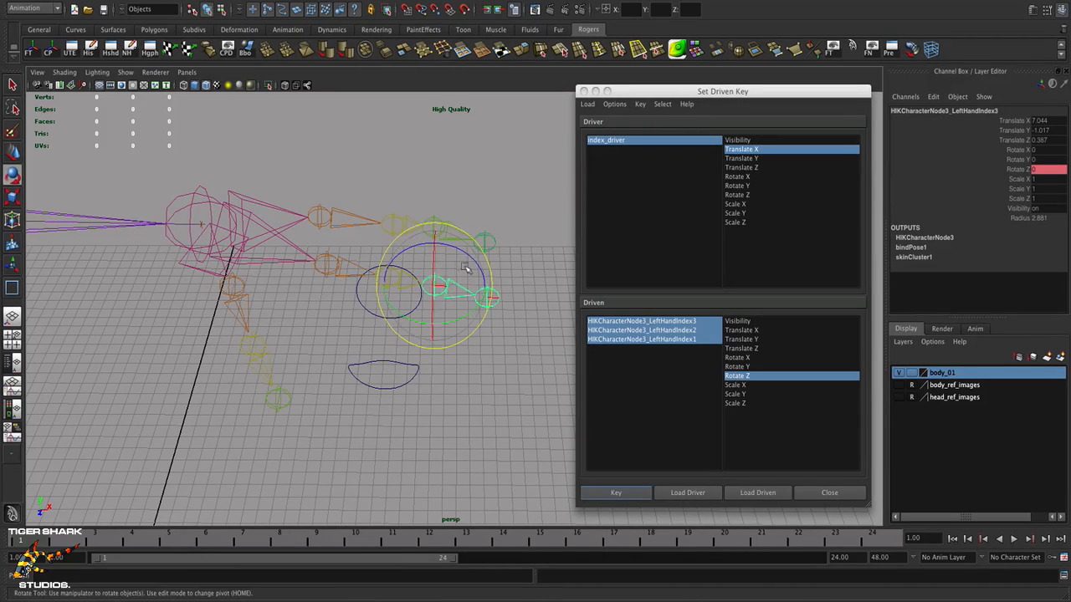
drag(455, 247, 477, 308)
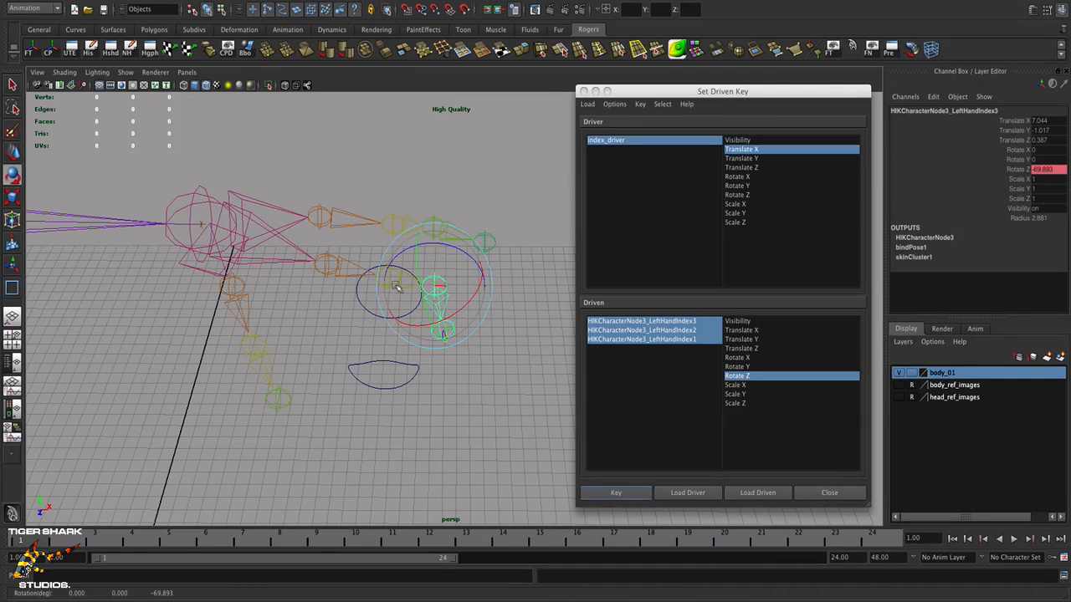
click(335, 318)
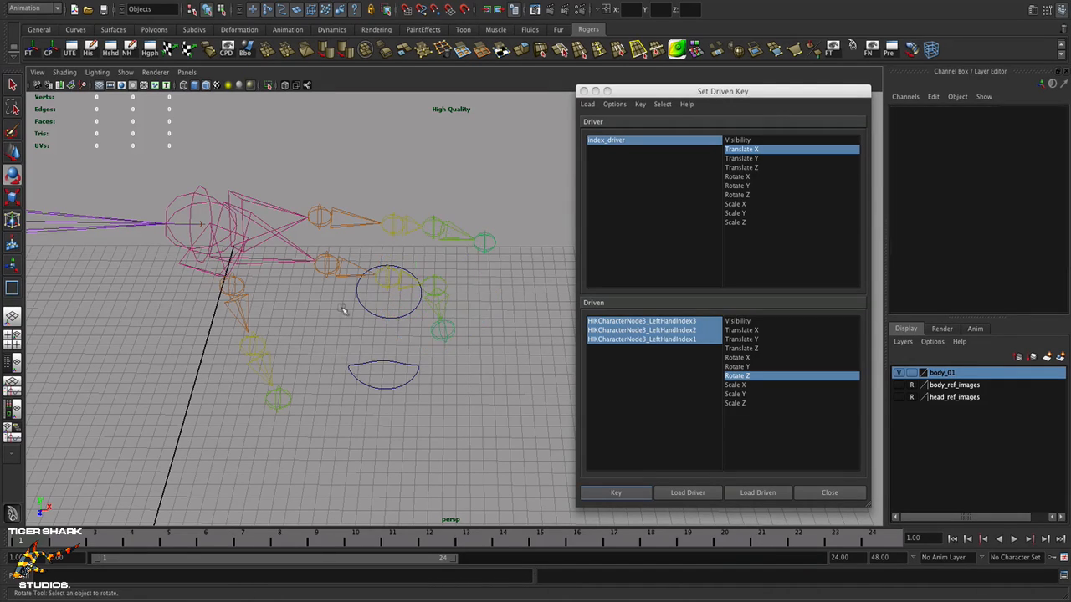
click(388, 286)
drag(411, 239, 430, 307)
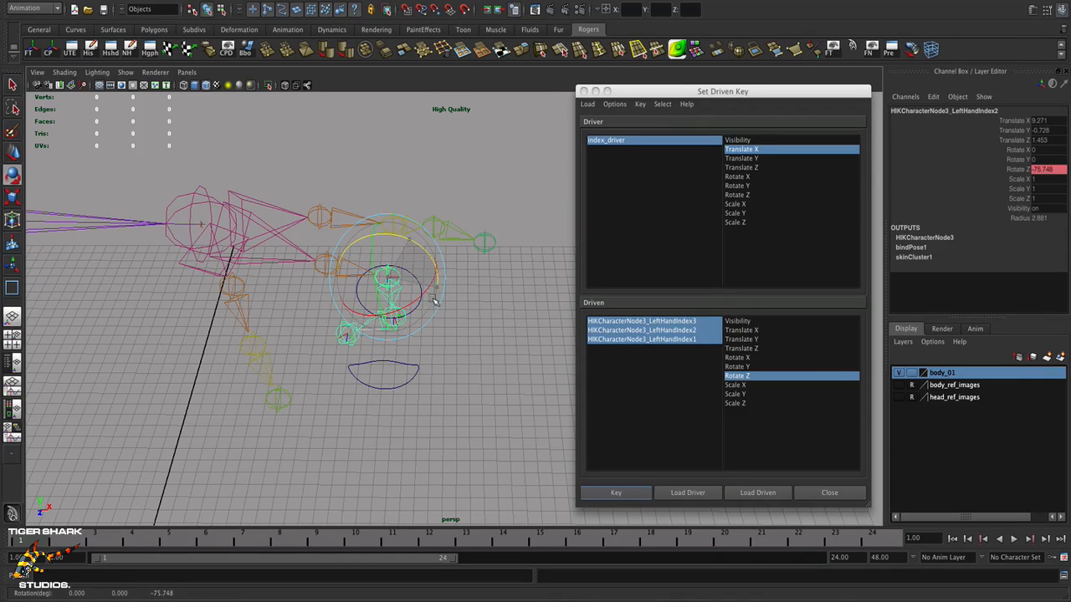
click(322, 266)
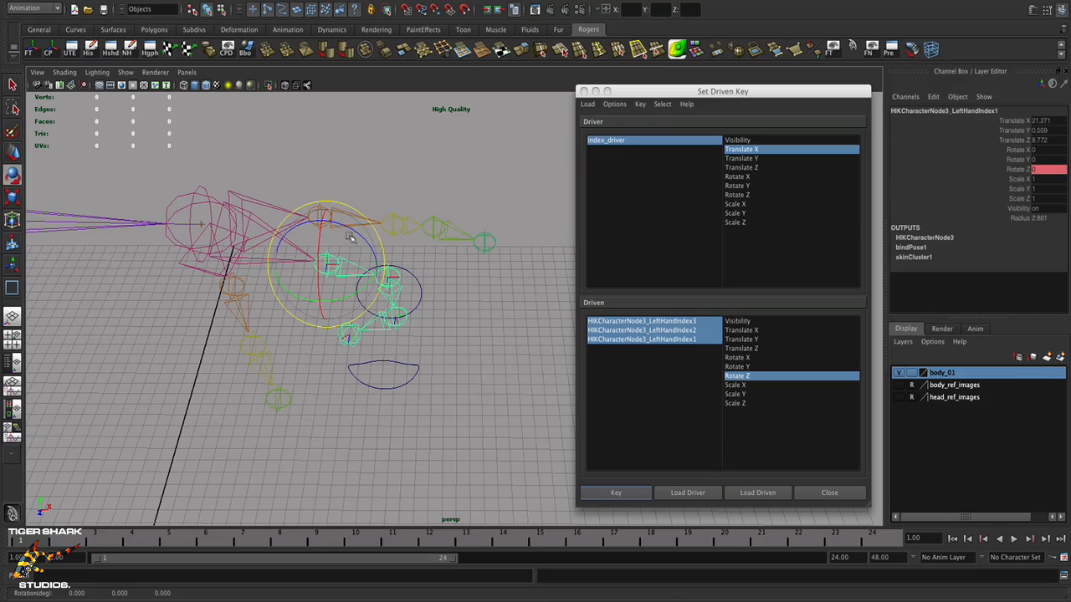
drag(350, 230, 364, 257)
drag(376, 282, 378, 286)
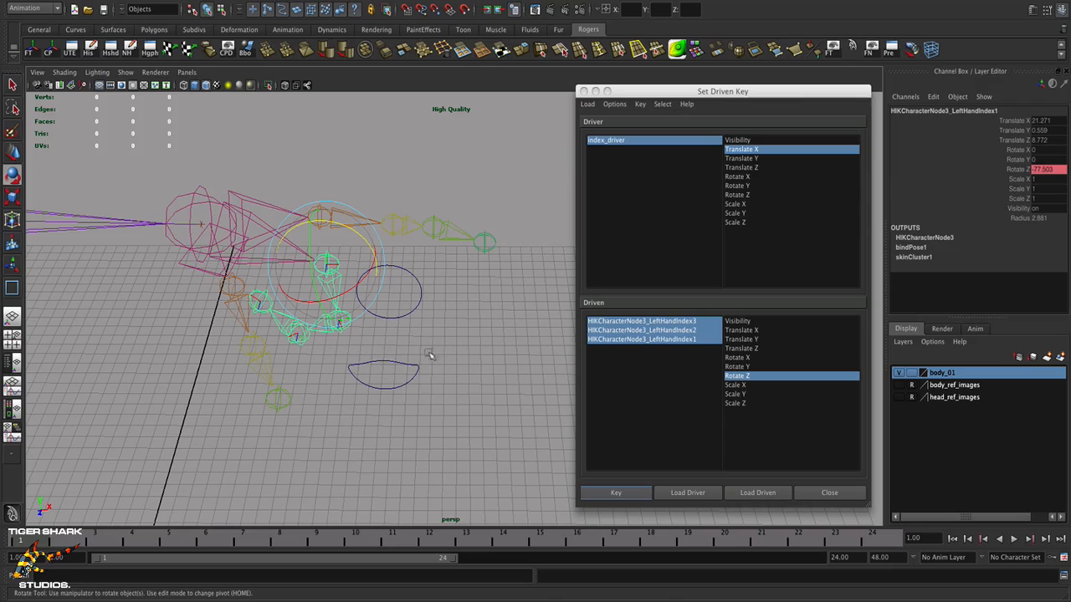
Step: Move the index_driver curve along X to a Translate X of about 24.4
click(409, 377)
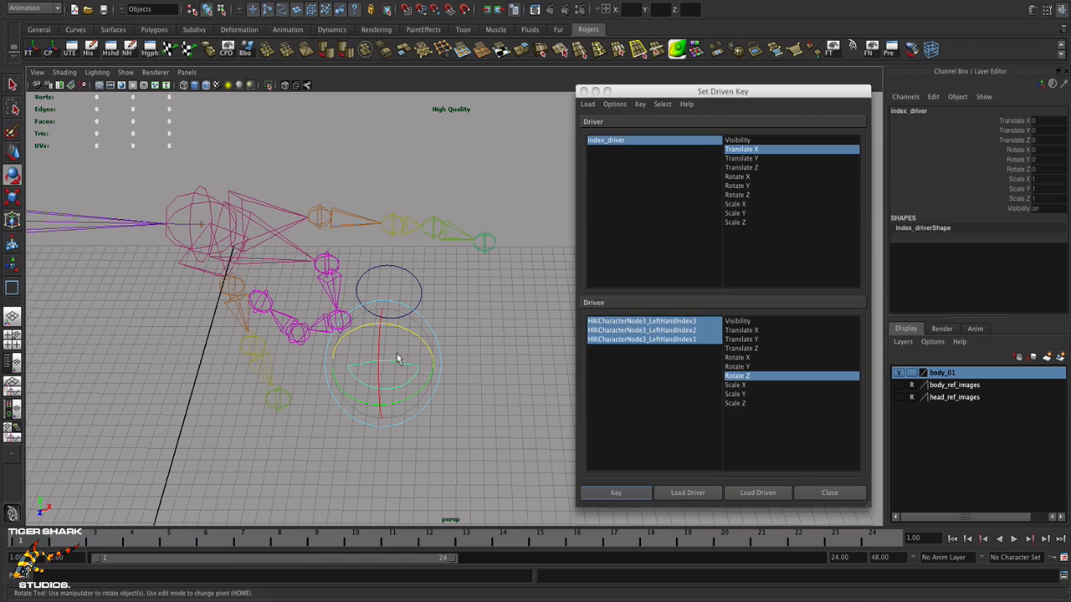
key(w)
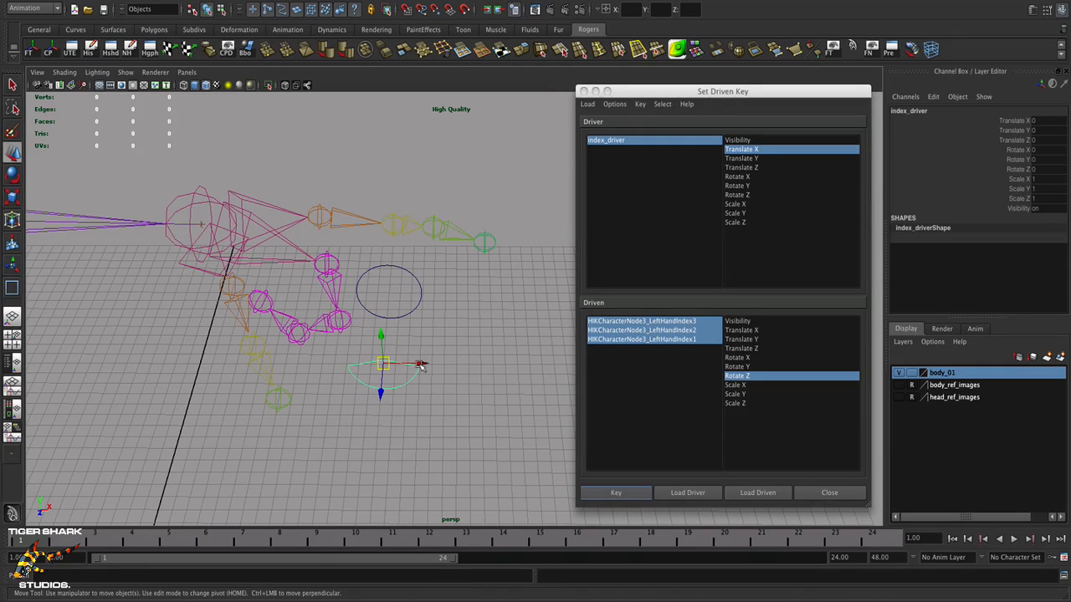
drag(421, 366, 437, 366)
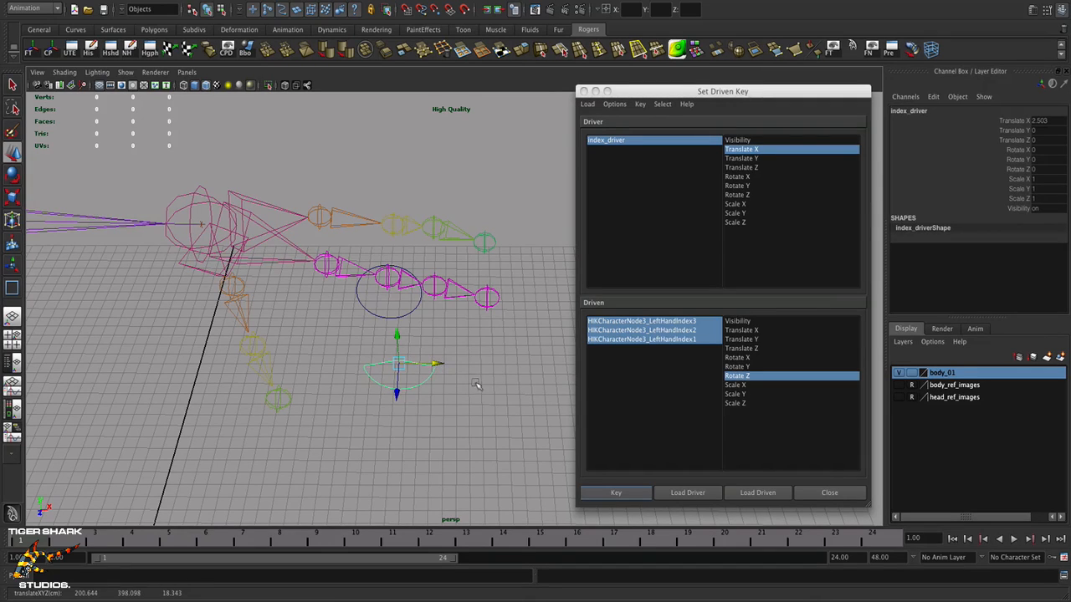
click(476, 385)
click(440, 377)
drag(440, 365, 573, 370)
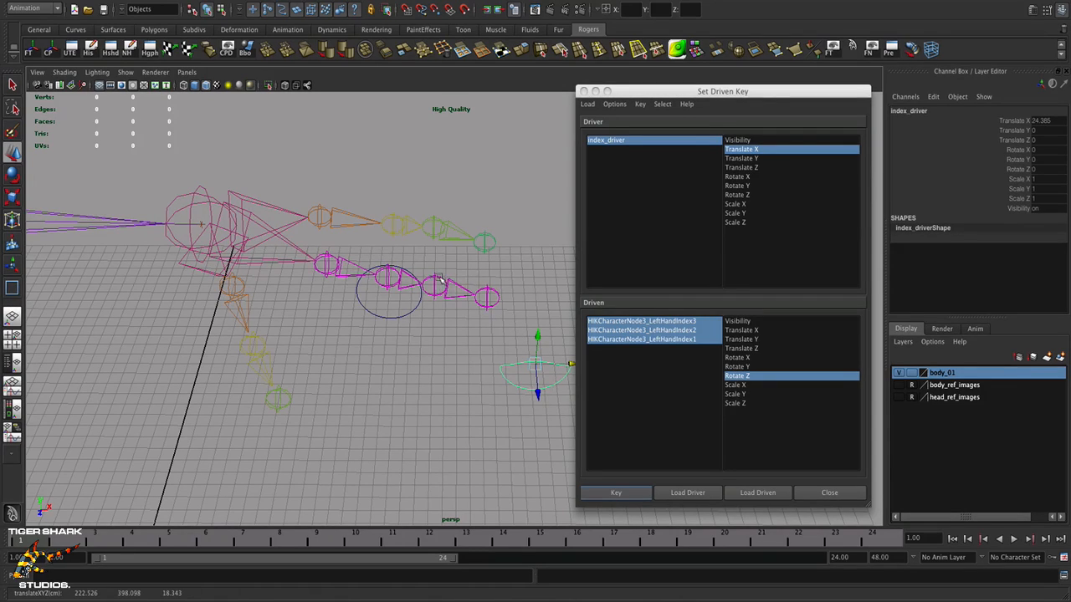
Step: Curl the index finger about Z, rotating LeftHandIndex3 inward, LeftHandIndex2 to about -71 degrees and LeftHandIndex1 to about -91 degrees
click(438, 281)
key(e)
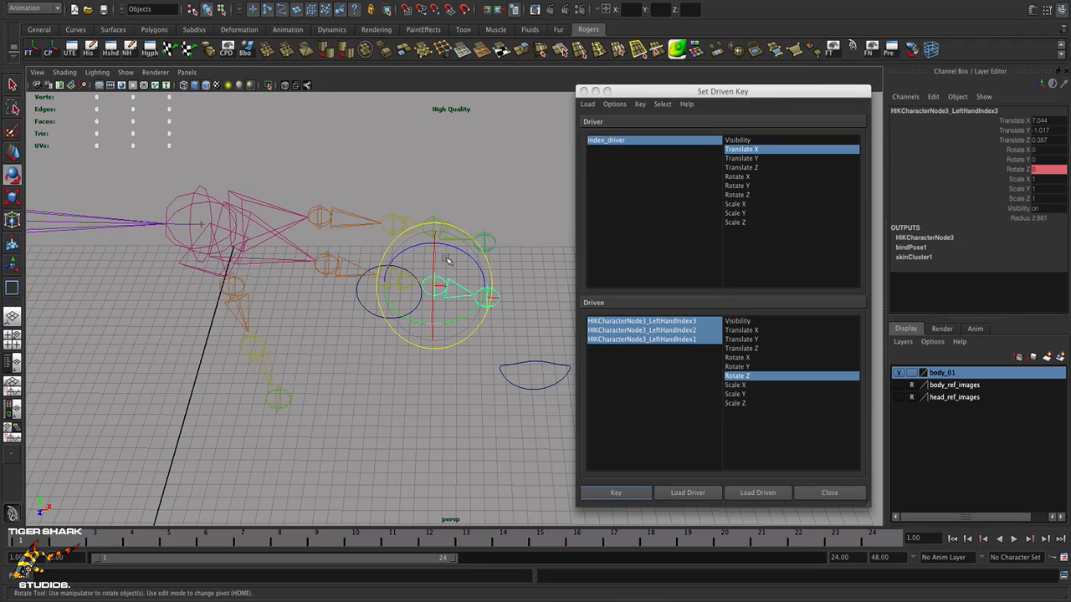
drag(446, 243, 422, 299)
click(352, 350)
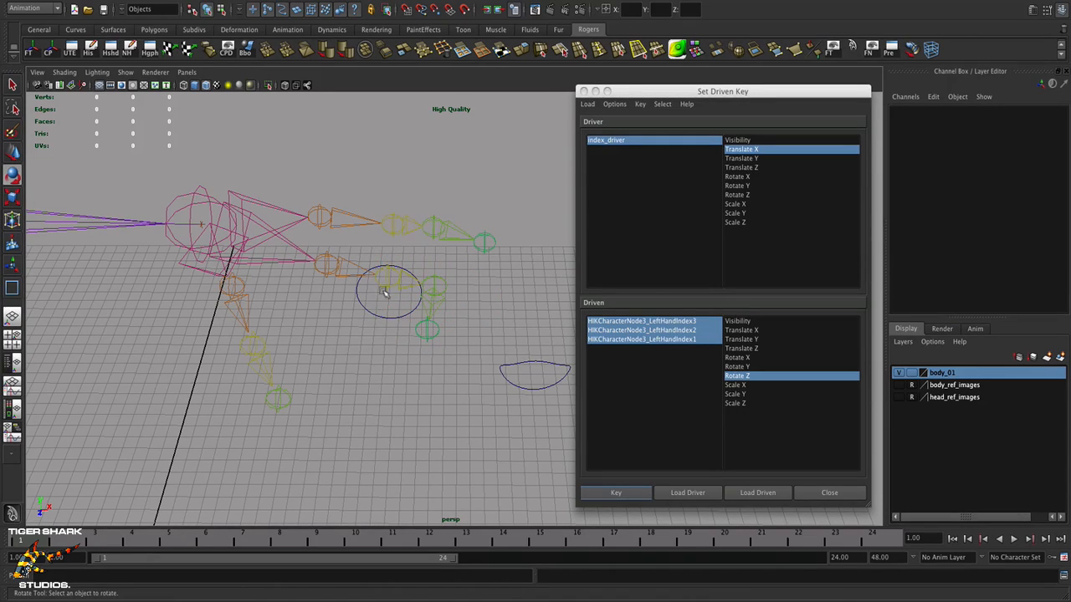
click(387, 286)
drag(417, 251, 337, 273)
click(318, 269)
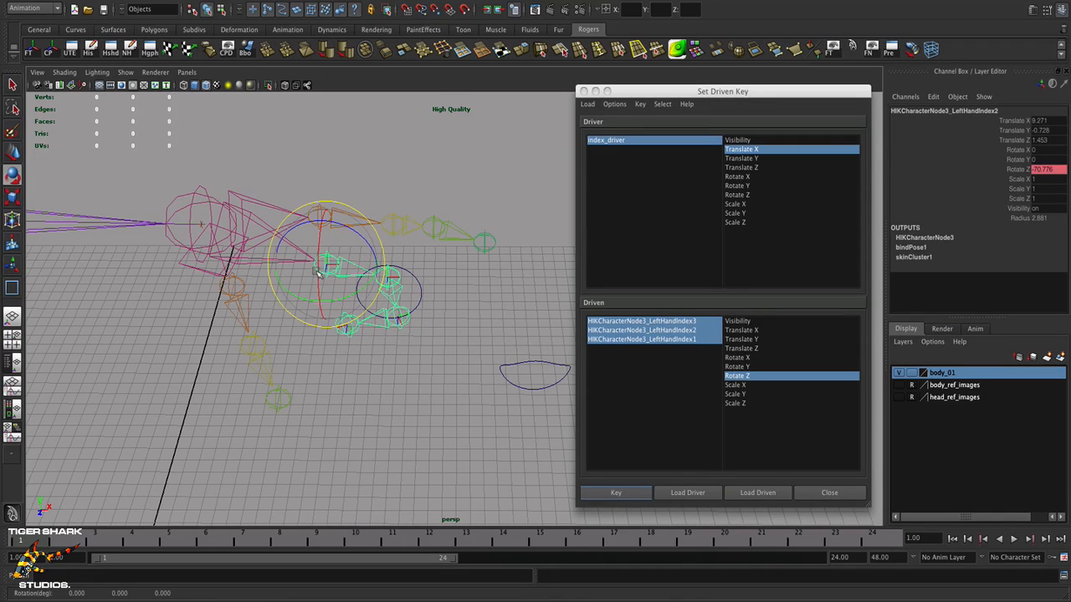
drag(344, 226, 375, 293)
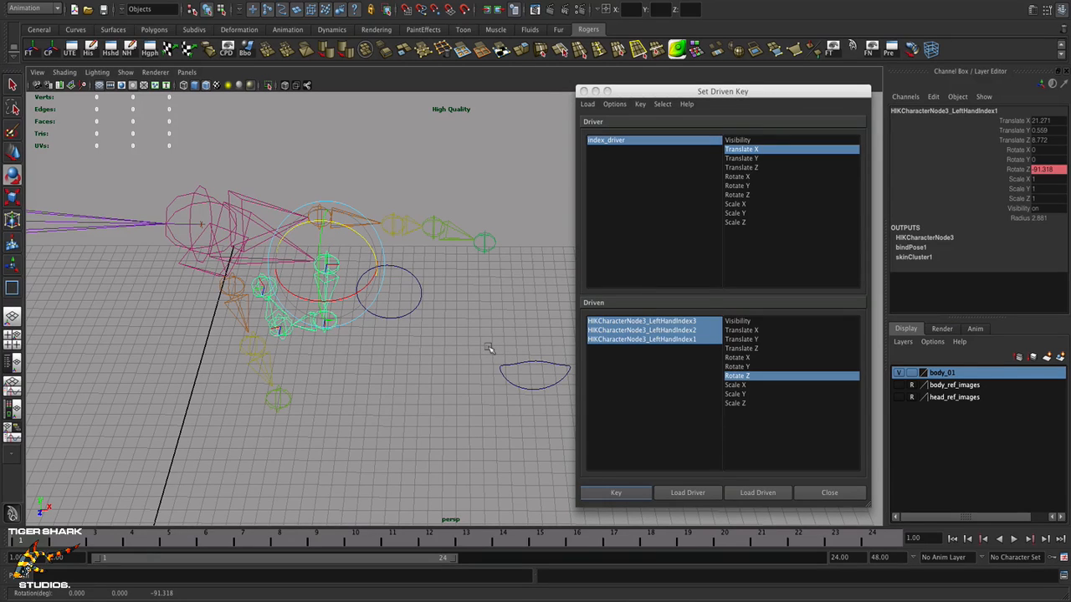
Step: Set a driven key for the curled index pose, and reset index_driver's Translate X to 0
click(503, 370)
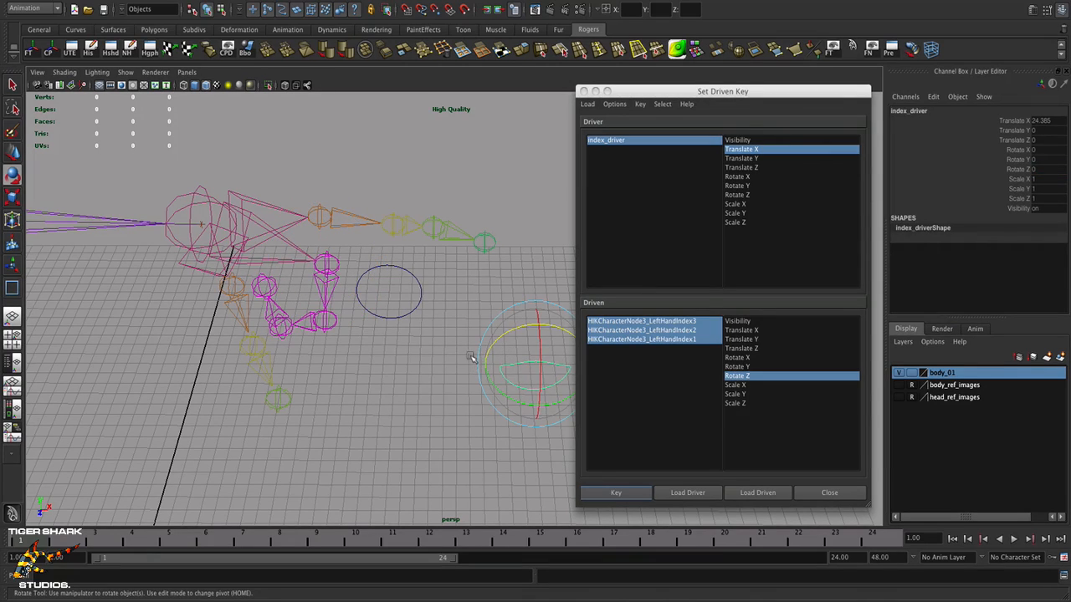
click(594, 498)
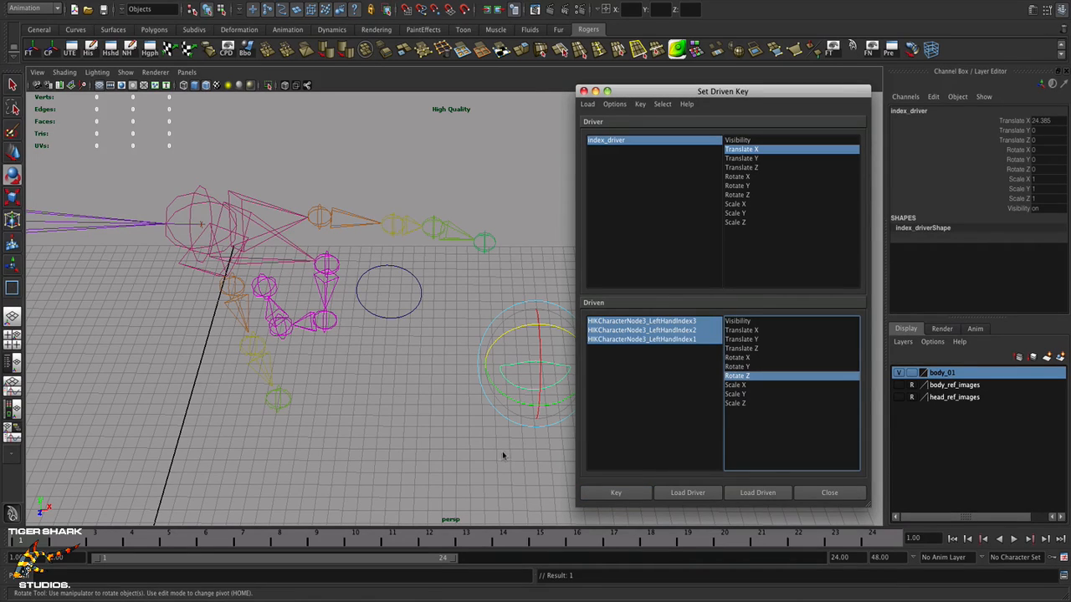
click(1046, 121)
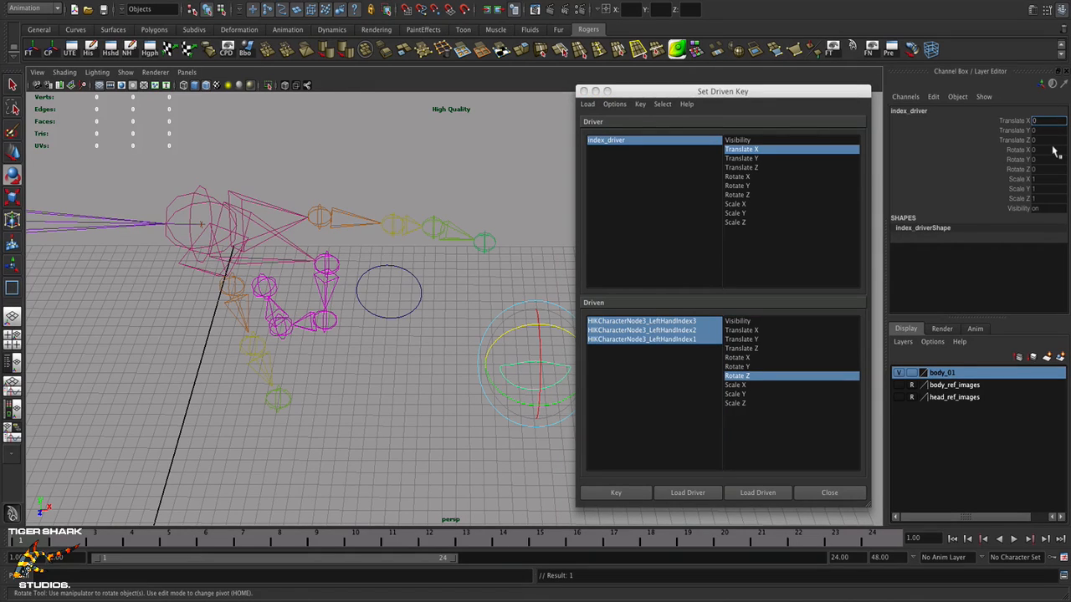
text(0)
key(Return)
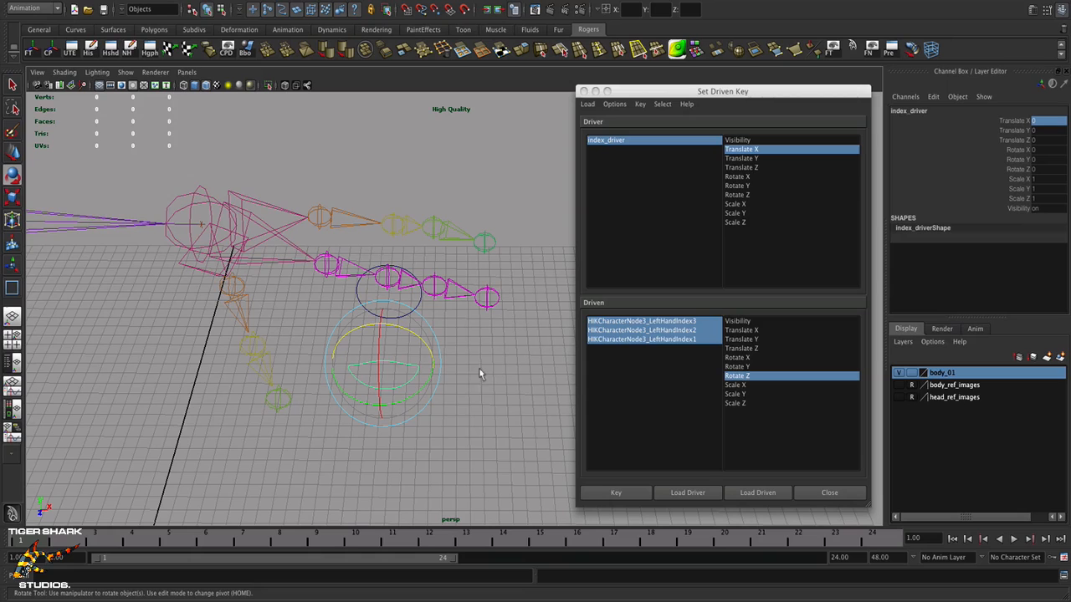
Step: Slide index_driver back and forth along X to test how it curls and straightens the index finger
key(w)
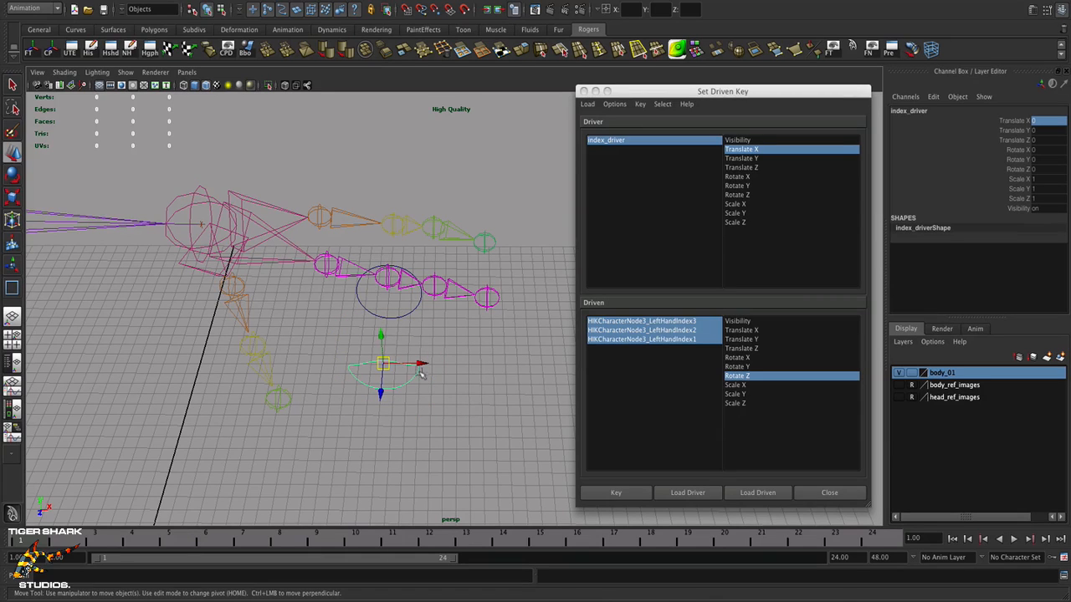
drag(421, 365, 513, 339)
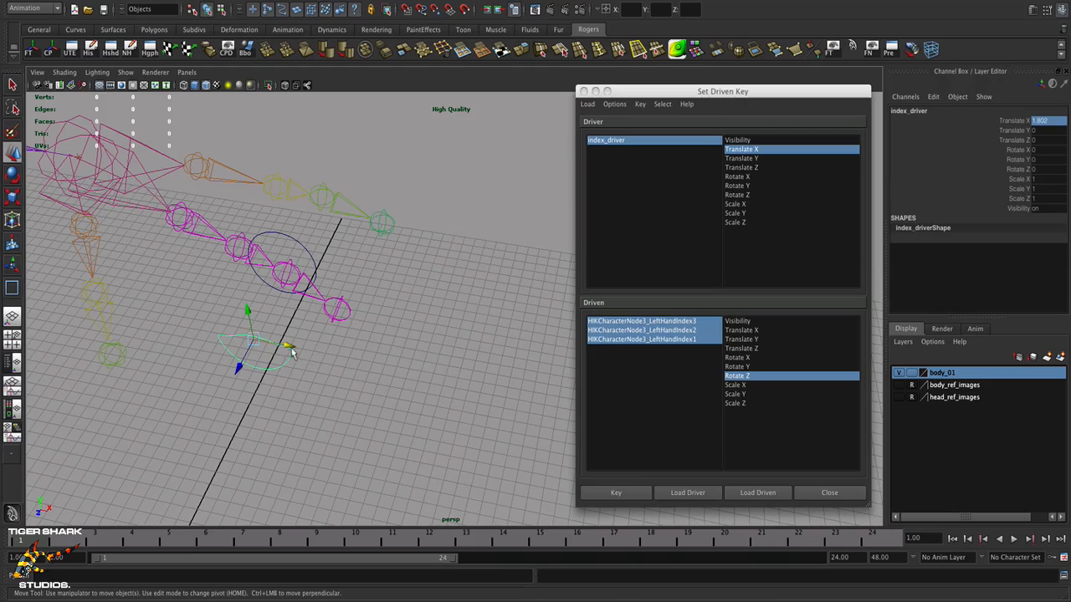
drag(292, 352, 317, 356)
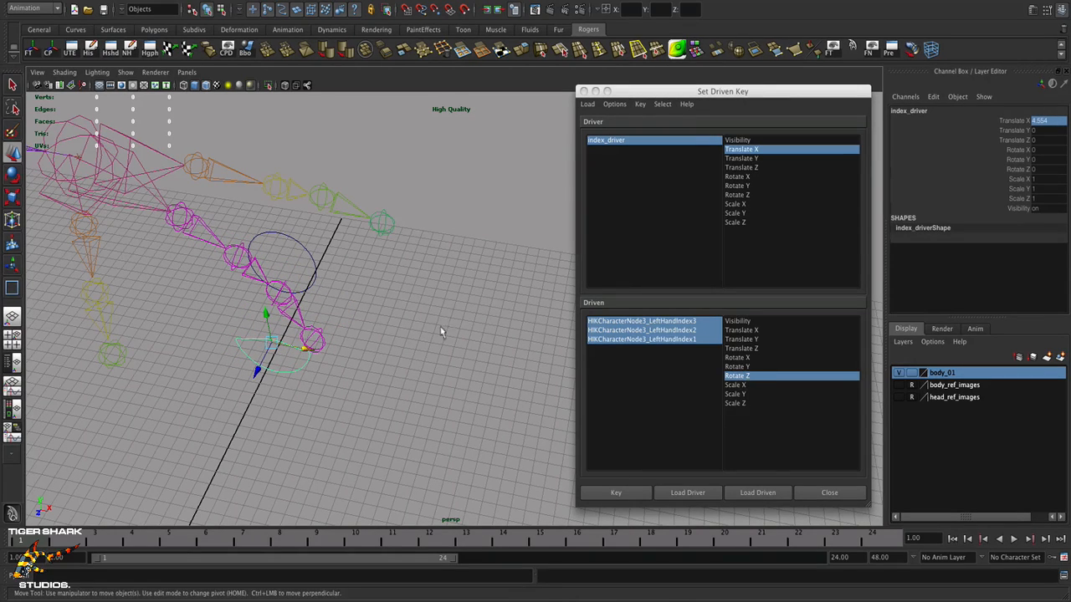
mouse_move(305, 351)
mouse_down()
mouse_move(375, 365)
mouse_move(294, 348)
mouse_up()
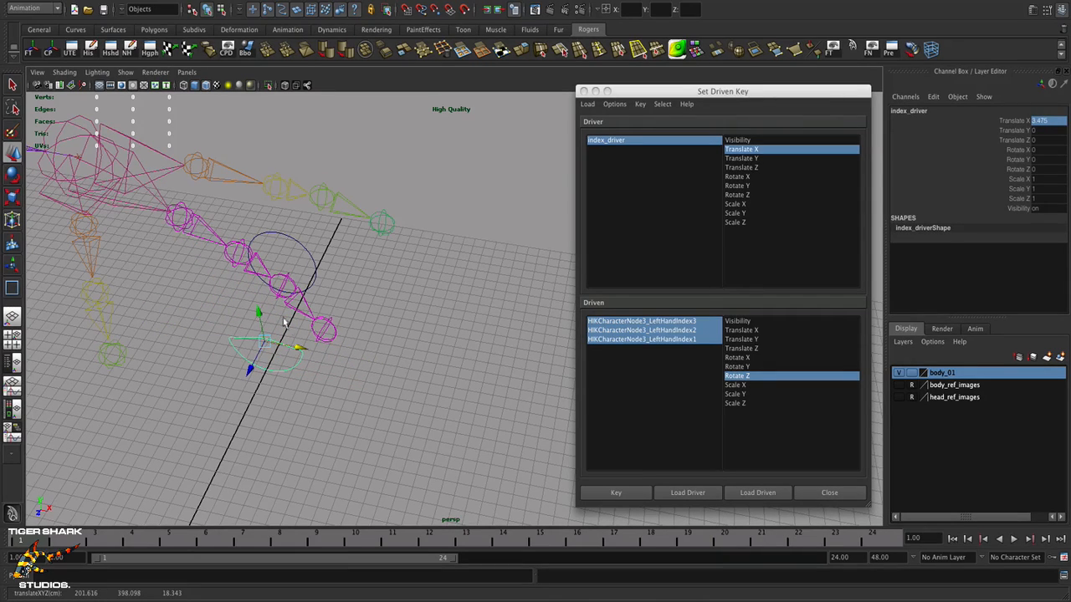
mouse_move(303, 353)
mouse_down()
mouse_move(429, 376)
mouse_move(290, 347)
mouse_up()
alt+middle_drag(331, 361, 352, 359)
alt+drag(352, 359, 368, 363)
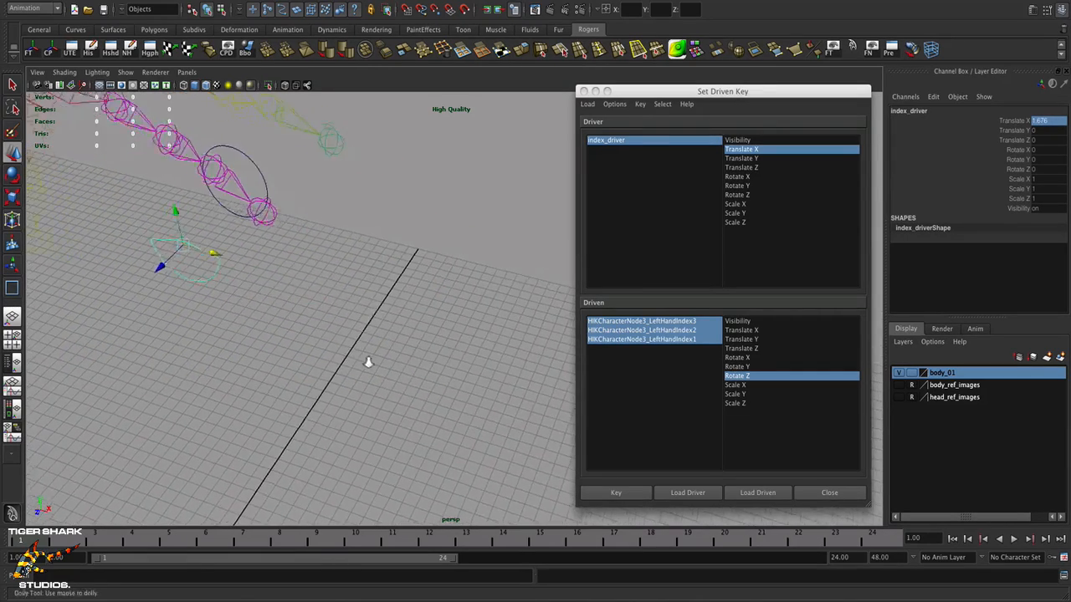
alt+middle_drag(368, 363, 396, 408)
alt+drag(375, 393, 435, 419)
alt+middle_drag(435, 418, 407, 387)
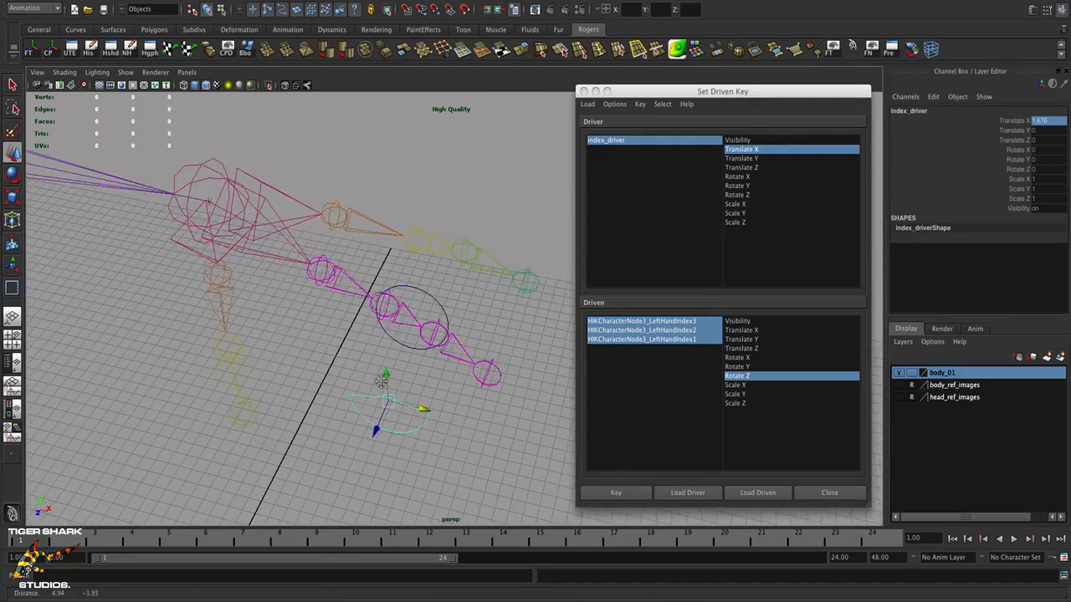
mouse_move(407, 387)
alt+right_down()
mouse_move(359, 375)
mouse_move(400, 385)
alt+right_up()
alt+middle_drag(400, 385, 363, 359)
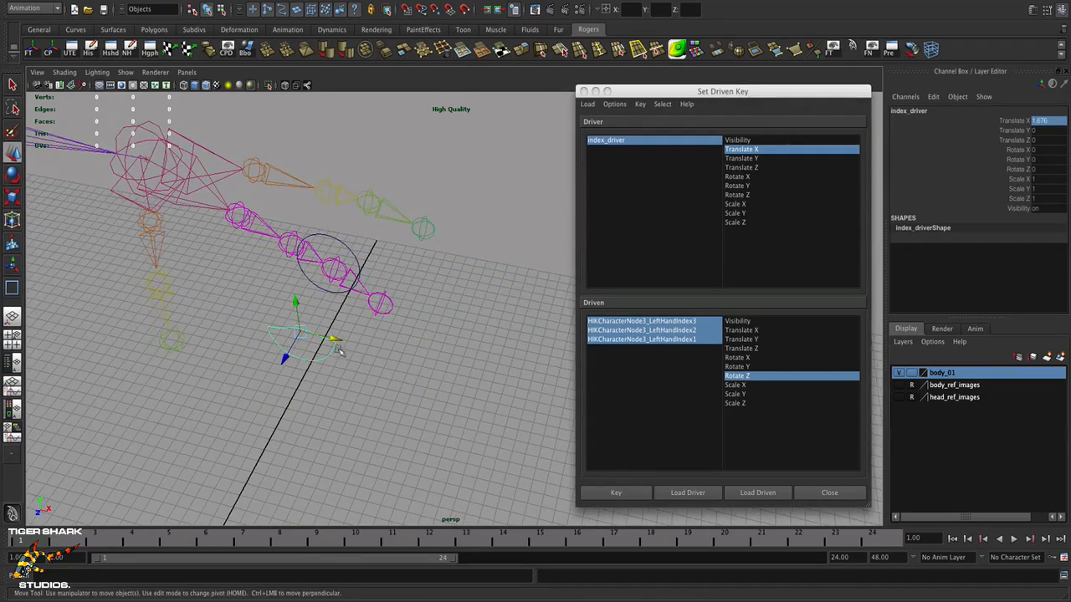
mouse_move(334, 341)
mouse_down()
mouse_move(437, 365)
mouse_move(394, 358)
mouse_move(430, 371)
mouse_move(410, 374)
mouse_move(336, 332)
mouse_up()
Step: Rotate finger_driver about Z to roughly -31.5 degrees to test its finger's curl, and undo the rotation
click(338, 292)
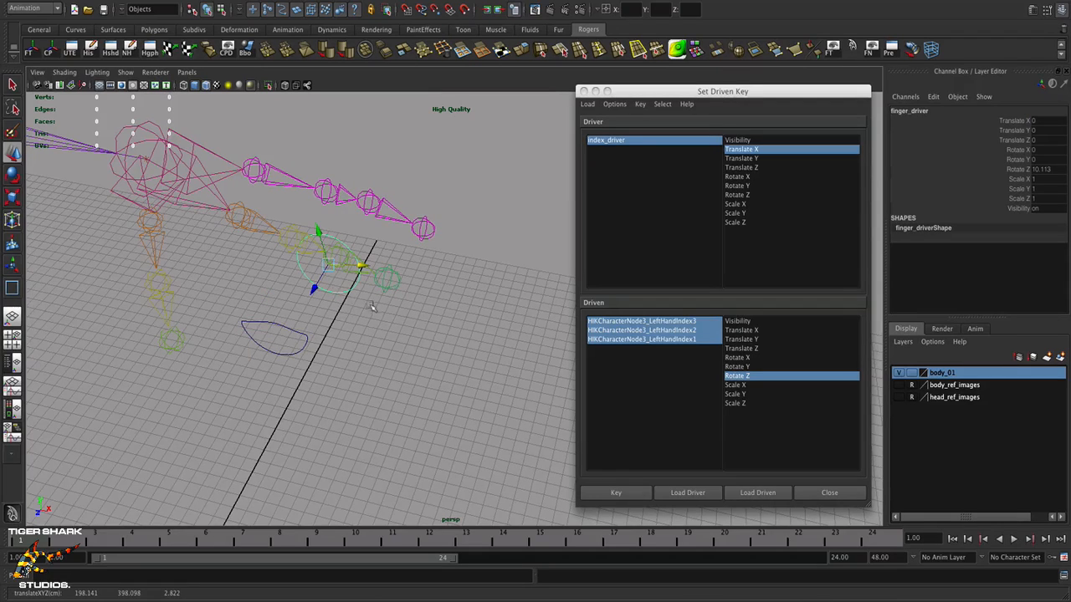
key(e)
drag(350, 232, 359, 287)
alt+middle_drag(359, 287, 400, 290)
mouse_move(399, 290)
alt+mouse_down()
mouse_move(368, 290)
mouse_move(397, 290)
alt+mouse_up()
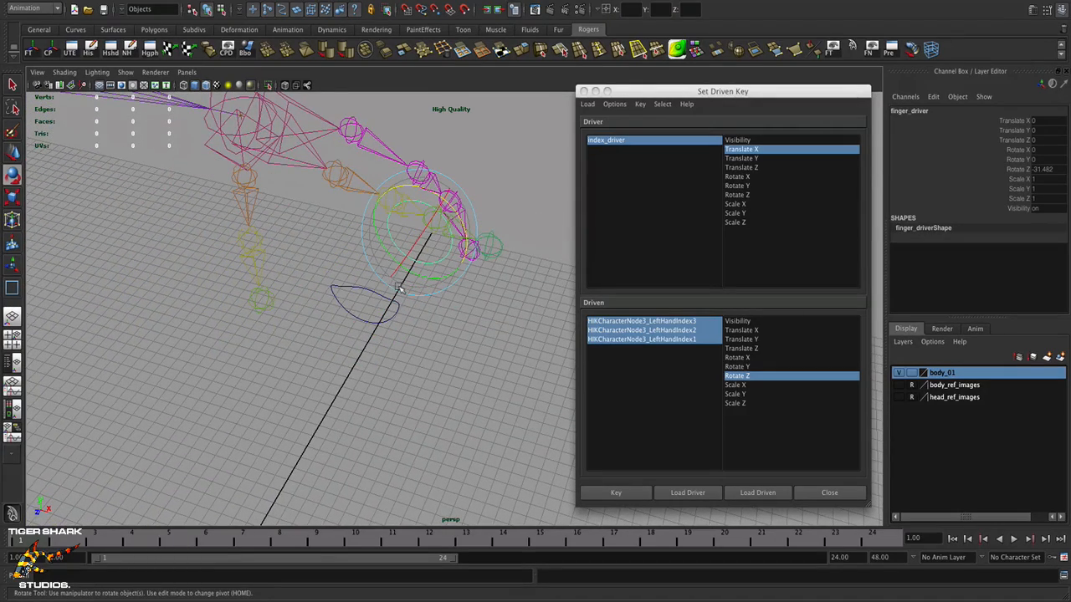
key(ctrl+z)
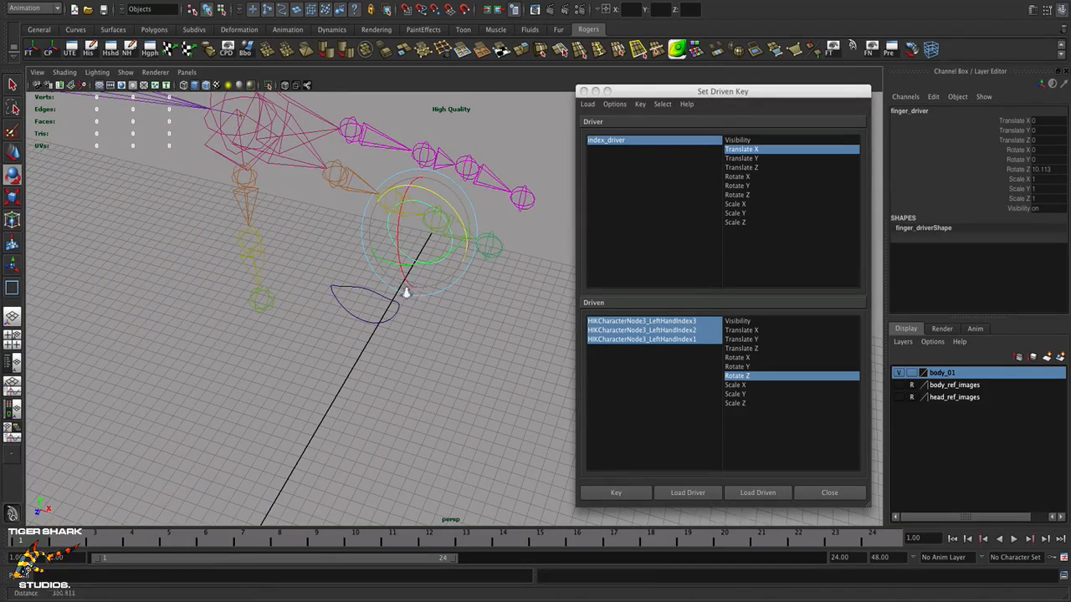
Step: Close the Set Driven Key window and frame the whole hand
alt+drag(407, 292, 343, 295)
mouse_move(343, 295)
alt+middle_down()
mouse_move(353, 296)
mouse_move(335, 301)
alt+middle_up()
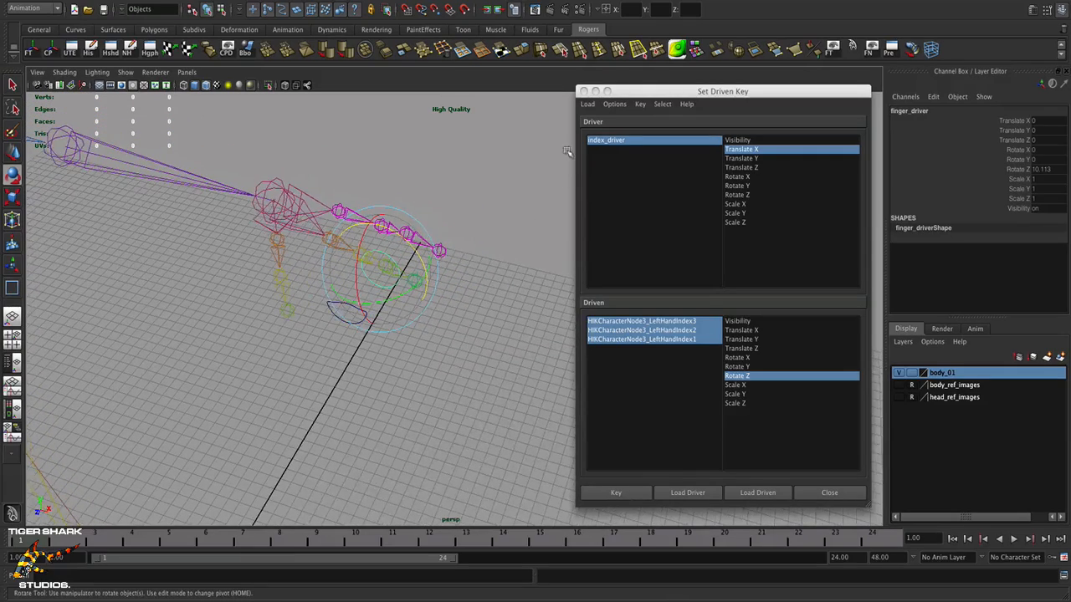
click(584, 90)
alt+middle_drag(411, 197, 428, 206)
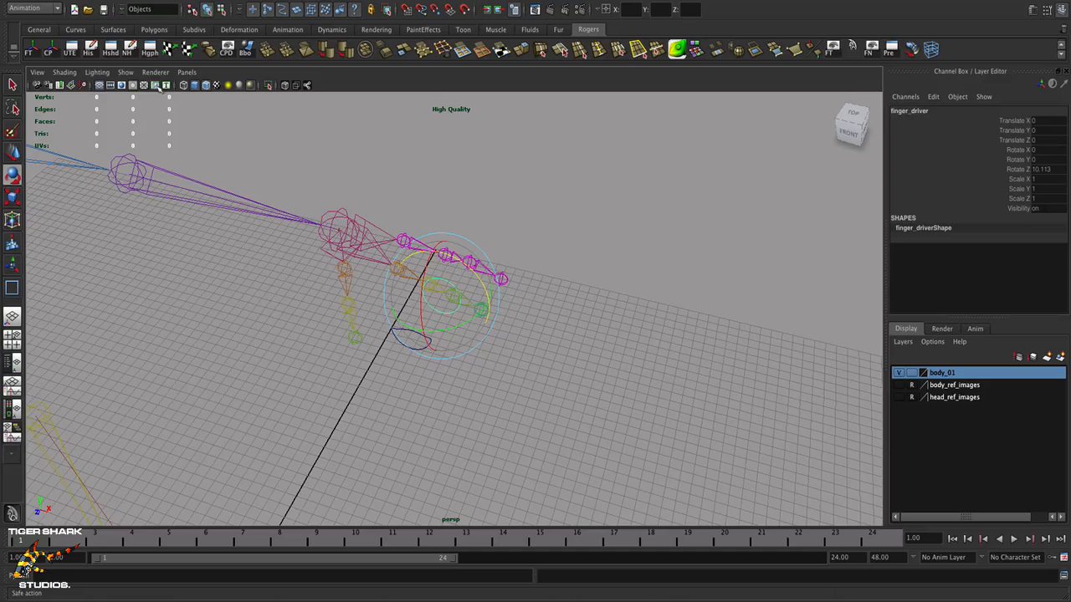
Step: Show the last hidden object in the scene
click(125, 72)
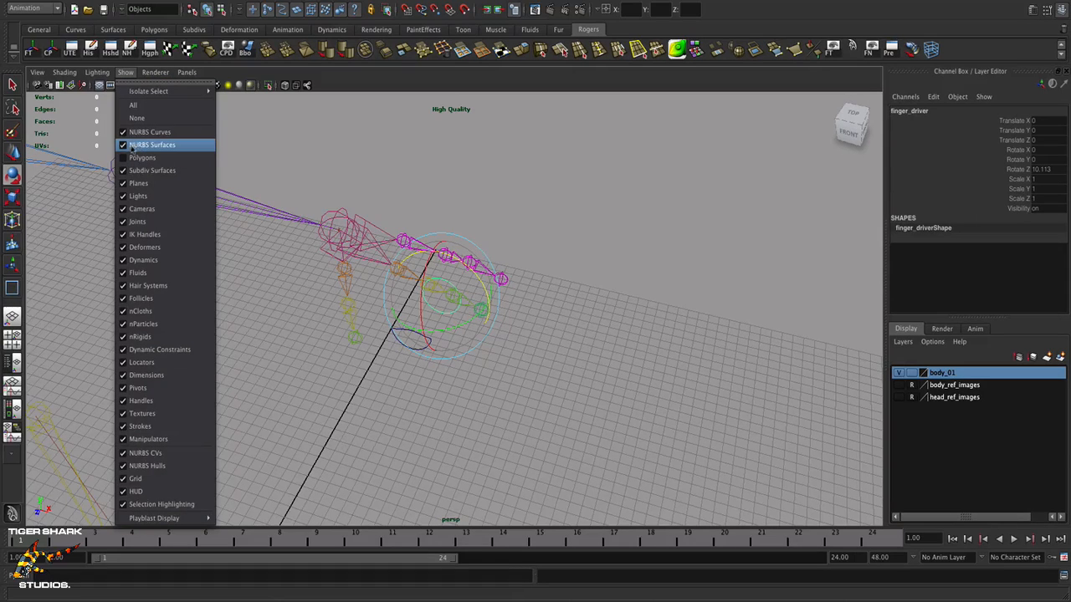
click(186, 72)
click(195, 1)
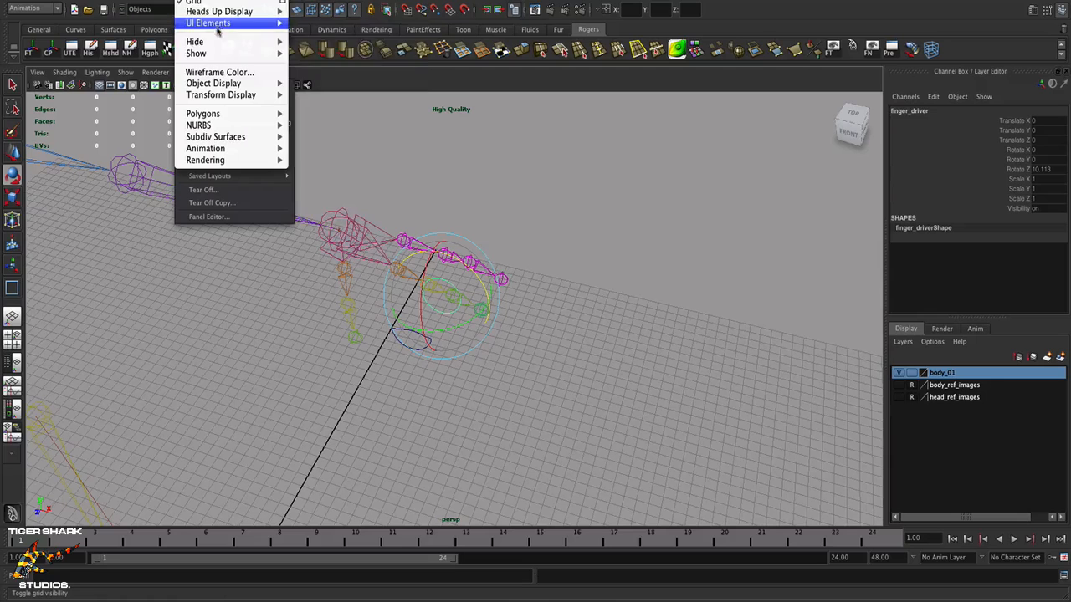
mouse_move(217, 53)
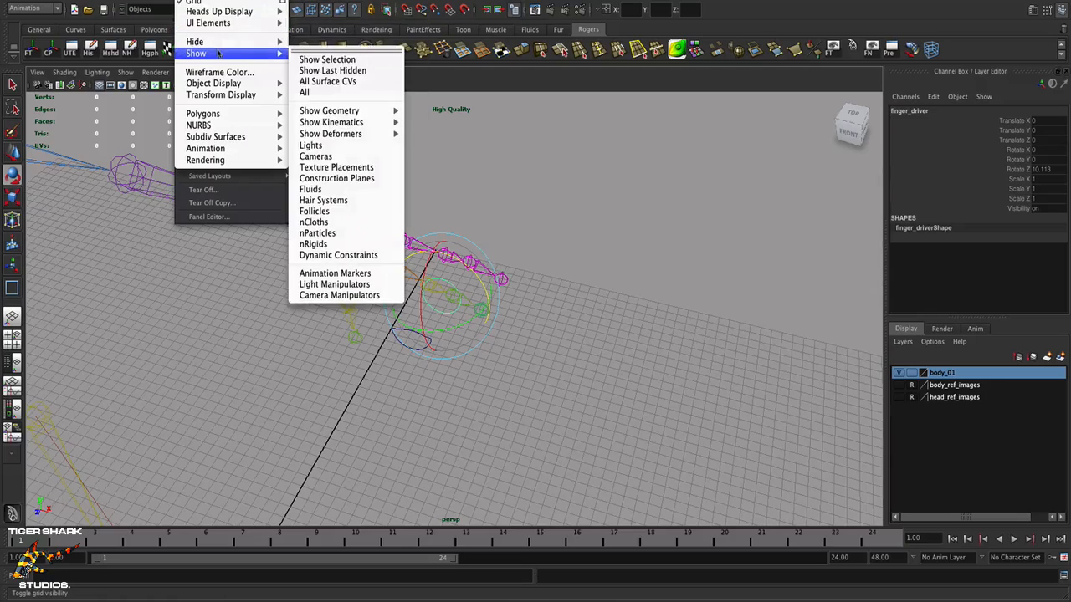
click(332, 70)
click(497, 219)
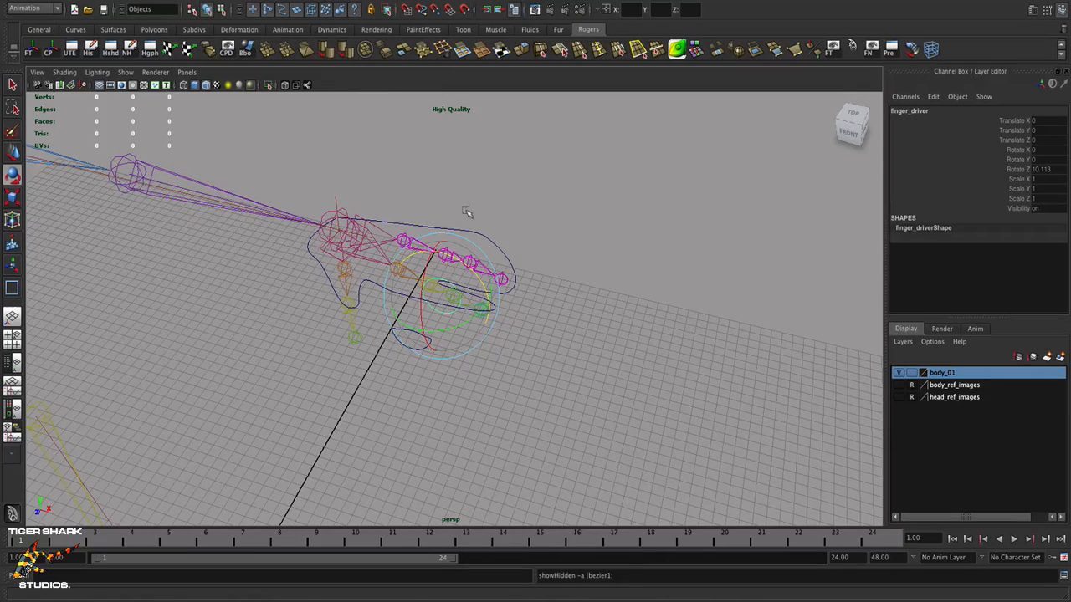
Step: Parent index_driver and finger_driver to the hand curve bezier1
alt+right_drag(469, 214, 538, 235)
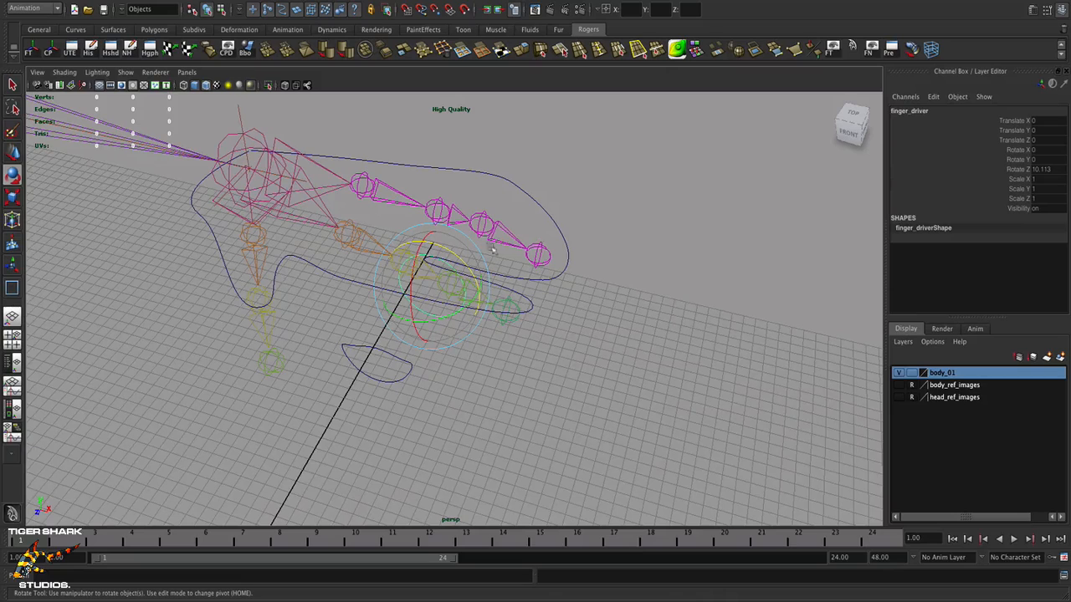
click(445, 381)
click(404, 368)
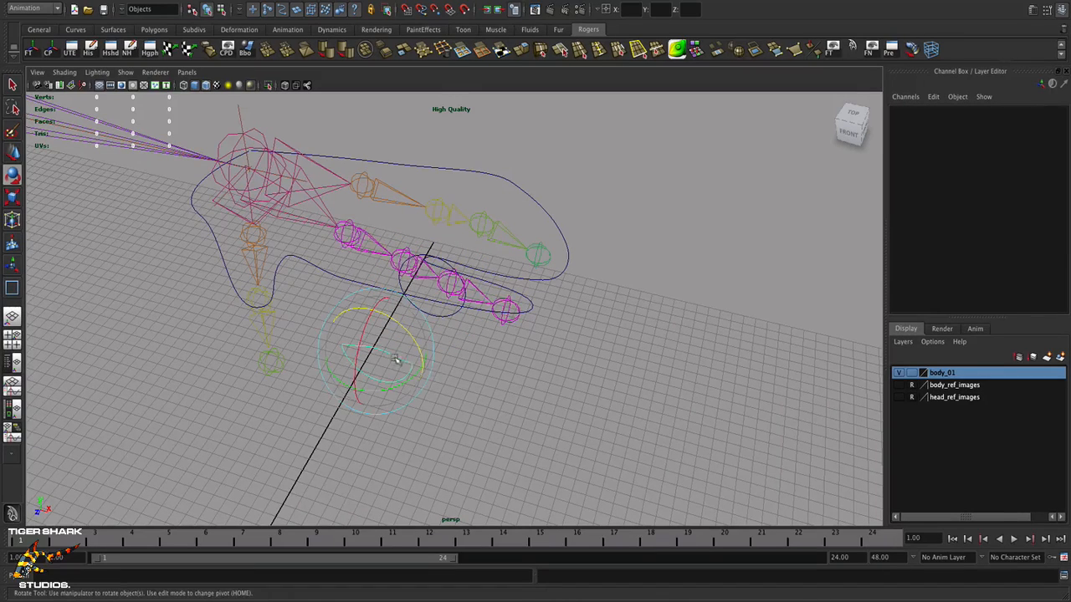
key(Up)
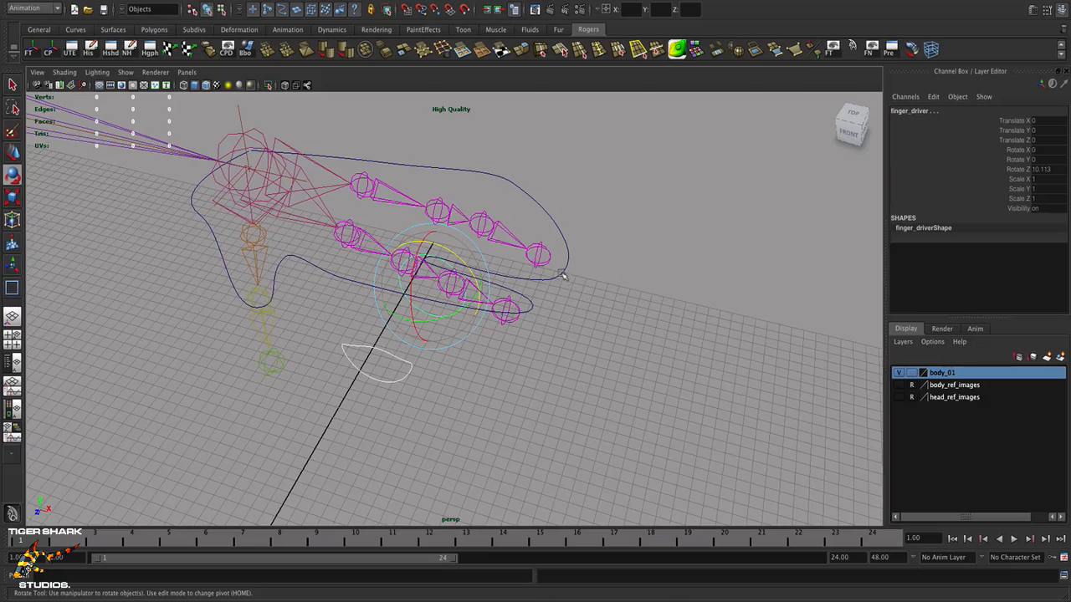
key(Up)
key(Down)
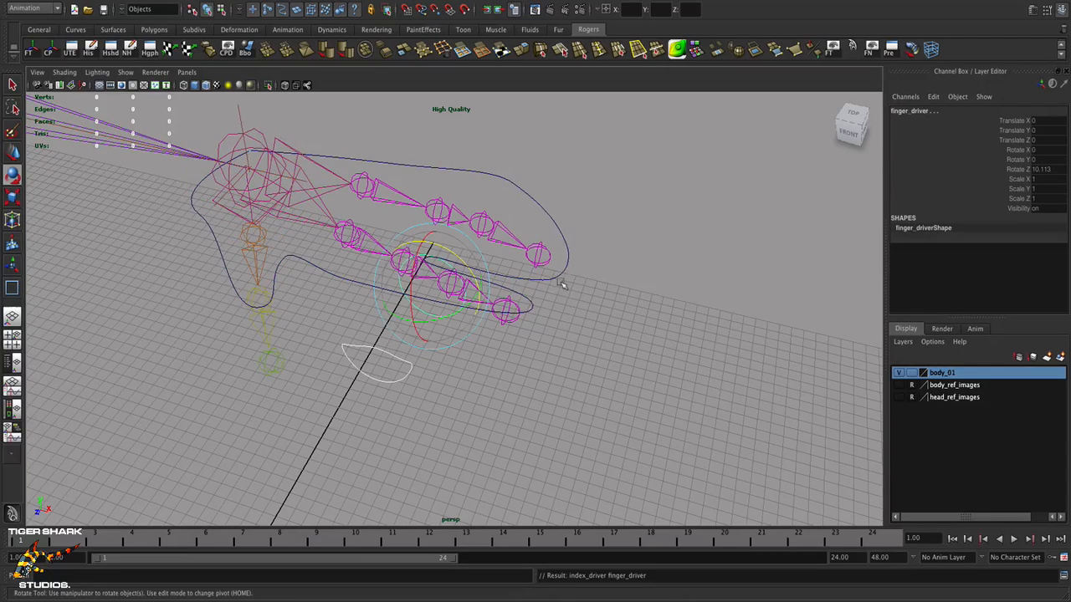
Step: Move the hand curve bezier1 along X to about -32.1 to test how the arm and finger drivers follow
click(585, 287)
drag(562, 254, 561, 253)
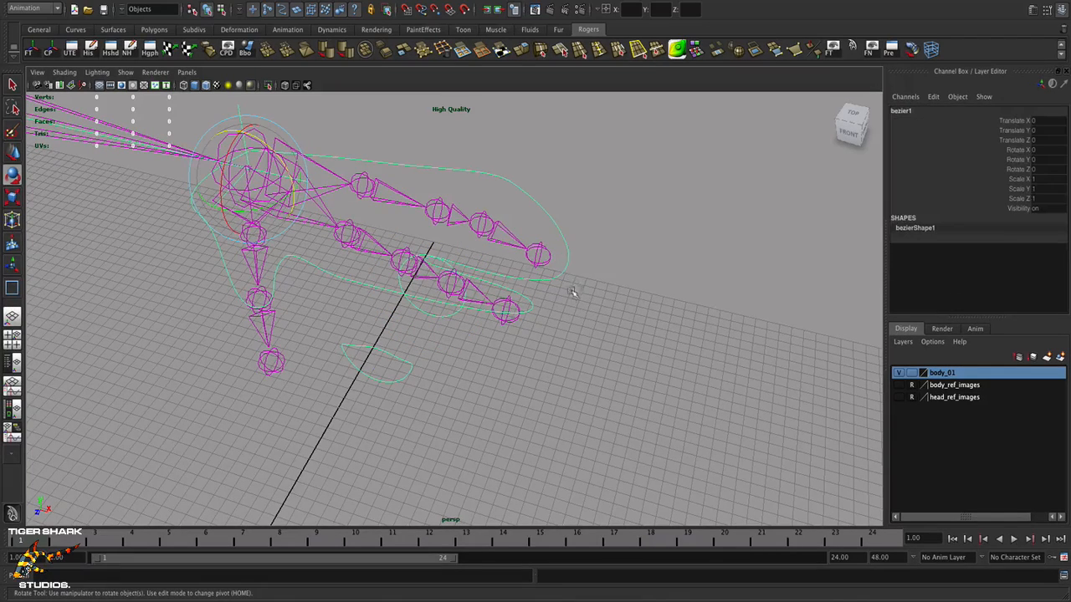
alt+right_drag(566, 299, 481, 297)
alt+middle_drag(481, 296, 503, 324)
alt+right_drag(503, 324, 478, 312)
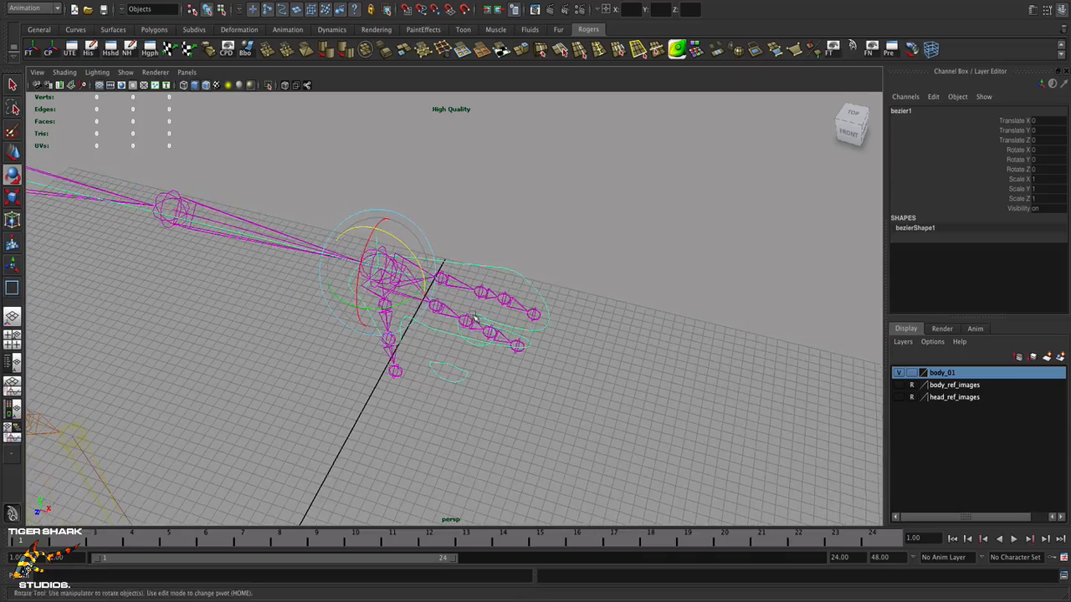
key(w)
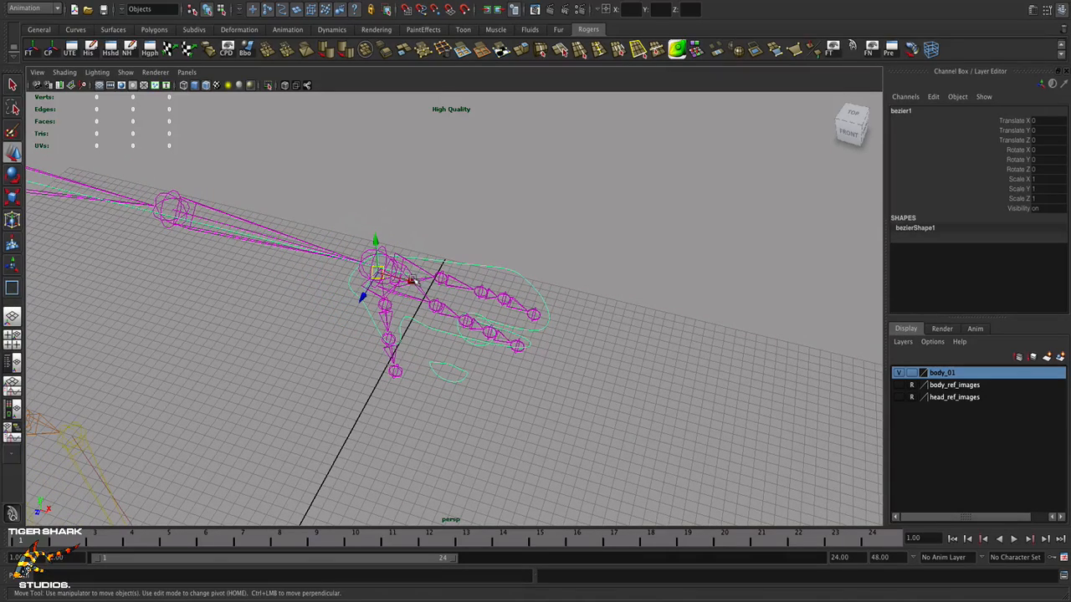
drag(415, 283, 352, 263)
alt+middle_drag(351, 262, 537, 282)
alt+right_drag(537, 281, 386, 291)
drag(546, 290, 516, 289)
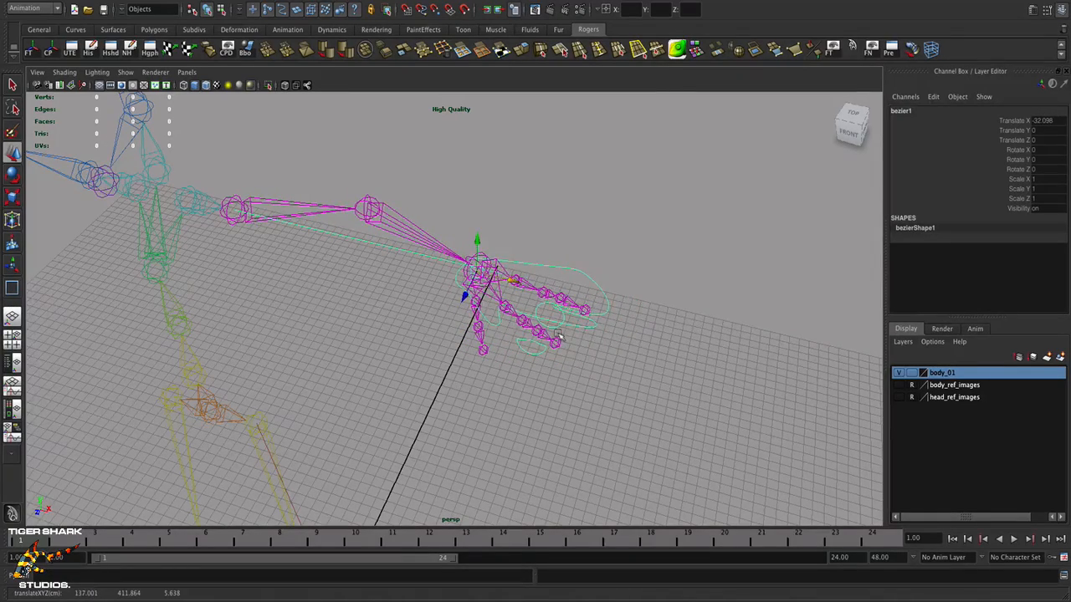
Step: Slide index_driver along X to about -5.8 to test the index finger with the arm moved
alt+drag(559, 334, 595, 373)
click(614, 395)
click(608, 382)
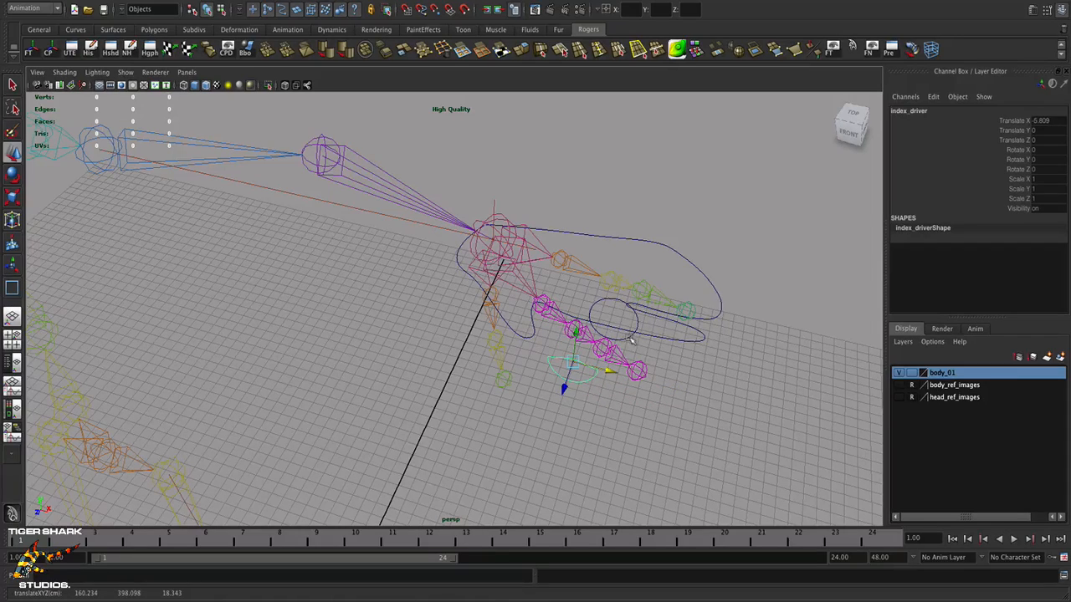
Step: Rotate finger_driver about Z to about -52.3 degrees to test its finger's bend
click(633, 337)
key(e)
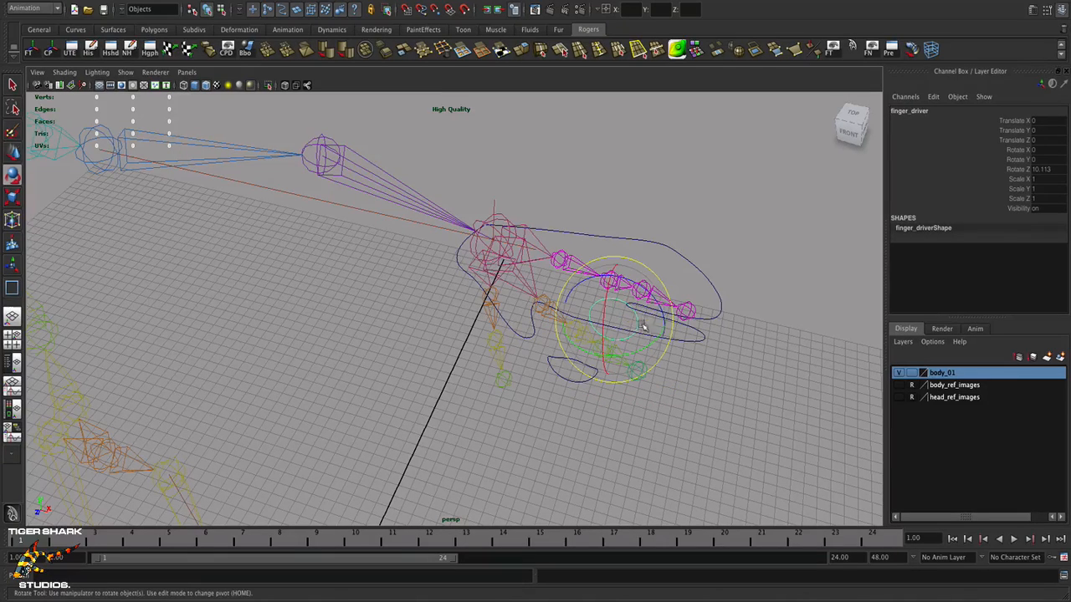
drag(653, 296, 641, 366)
Step: Move the hand curve bezier1 back and forth along X, ending at about -30.5, to test the arm with the finger bent
alt+drag(529, 357, 408, 324)
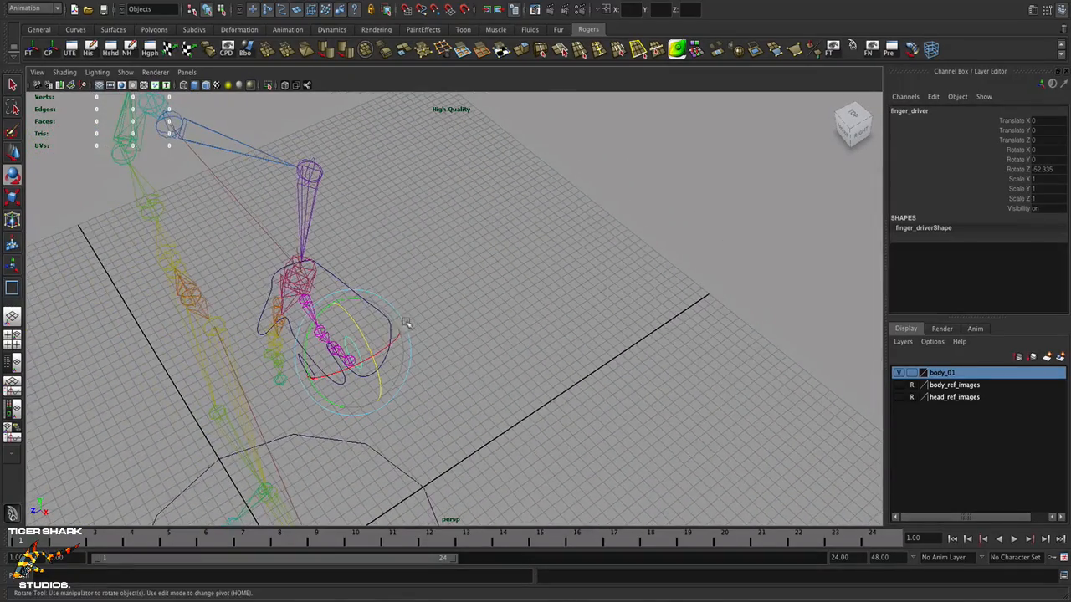
click(341, 284)
key(w)
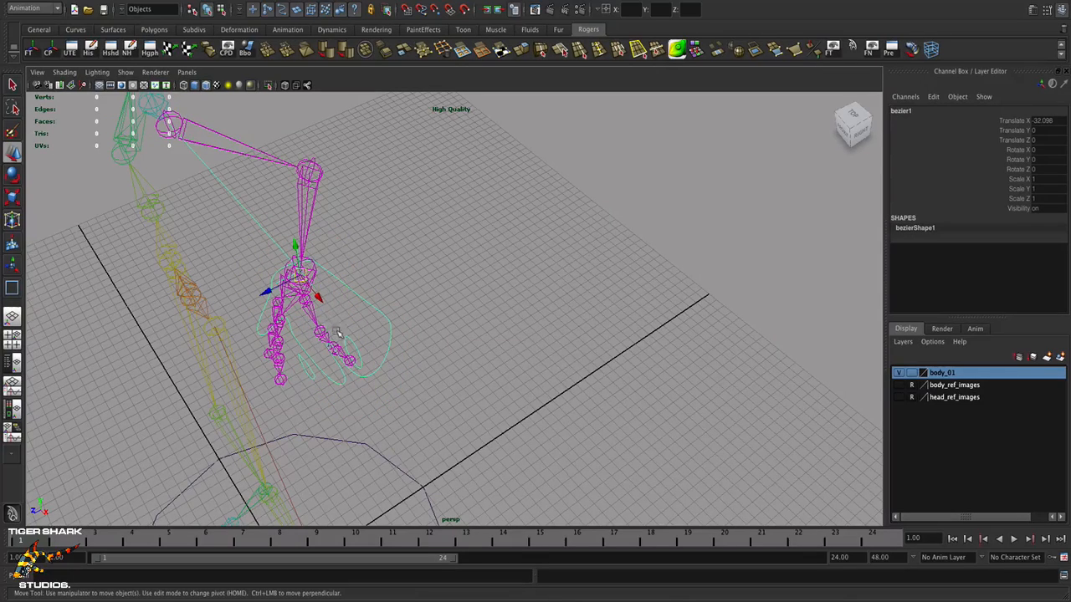
drag(318, 297, 424, 362)
alt+drag(445, 357, 444, 337)
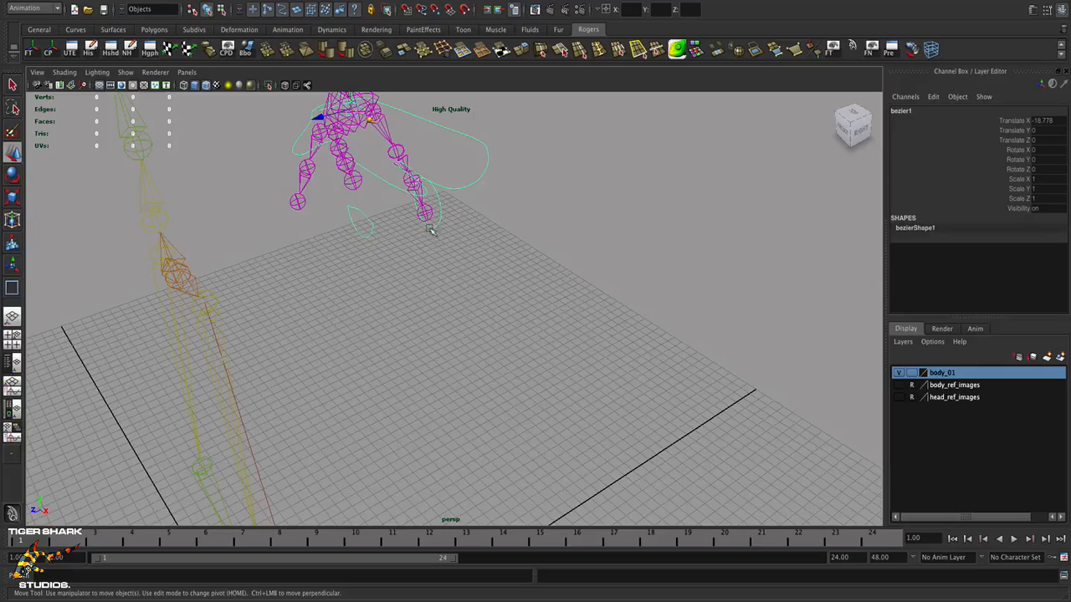
alt+drag(489, 263, 291, 309)
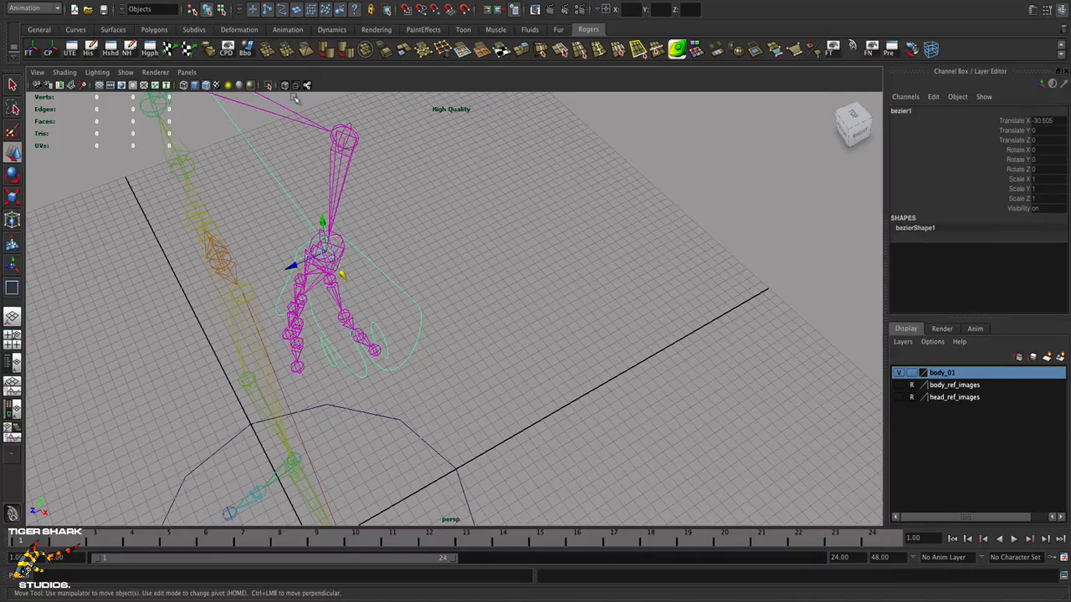
Step: Show polygons in the viewport and move the hand curve bezier1 along X to about 6.8
click(126, 73)
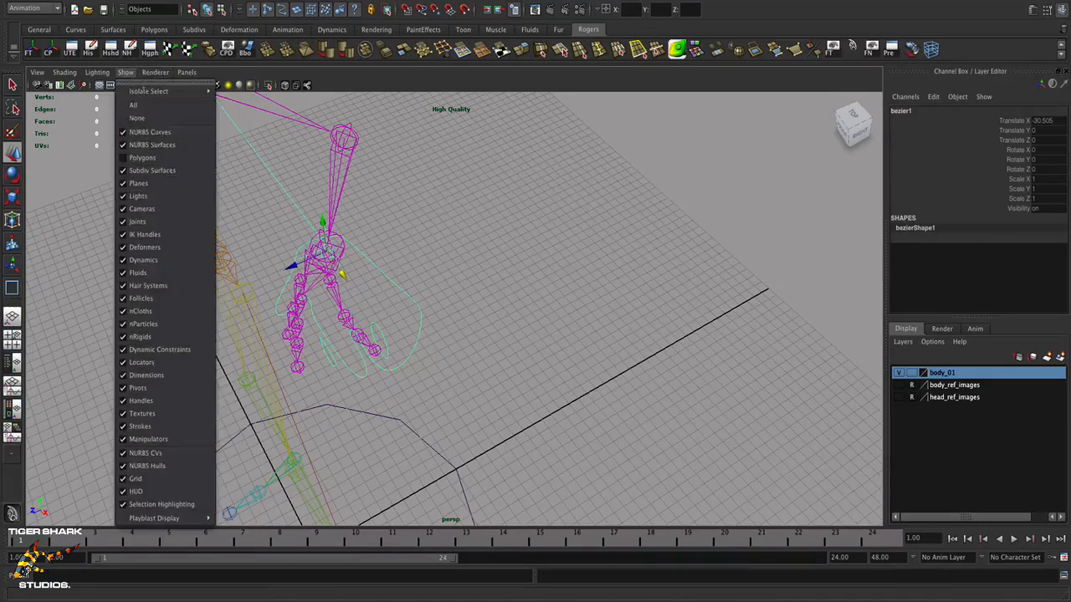
click(138, 158)
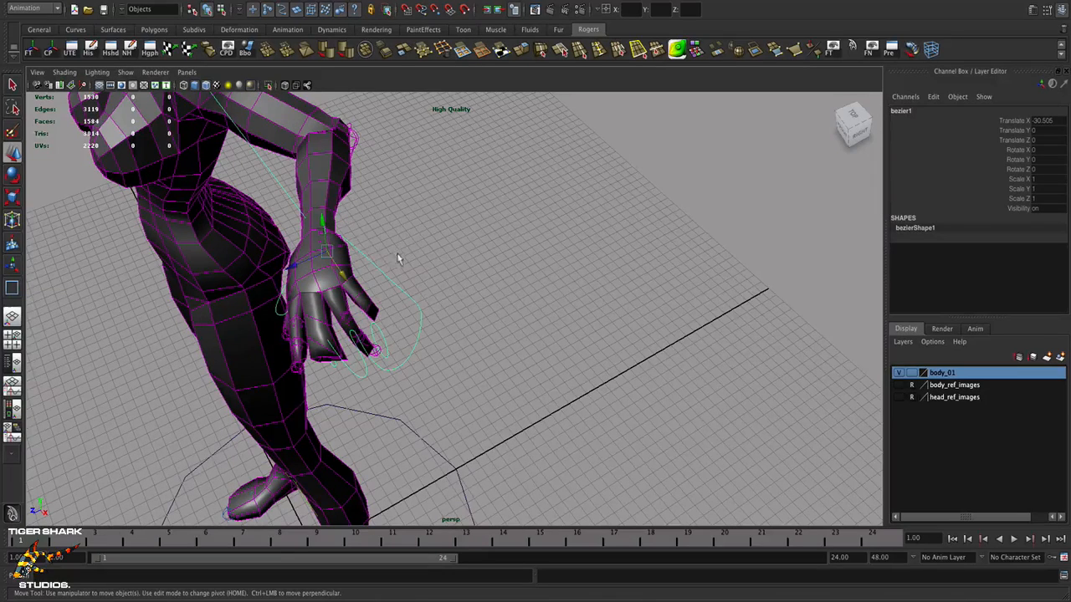
drag(343, 274, 485, 278)
alt+middle_drag(485, 279, 440, 298)
alt+right_drag(440, 299, 538, 290)
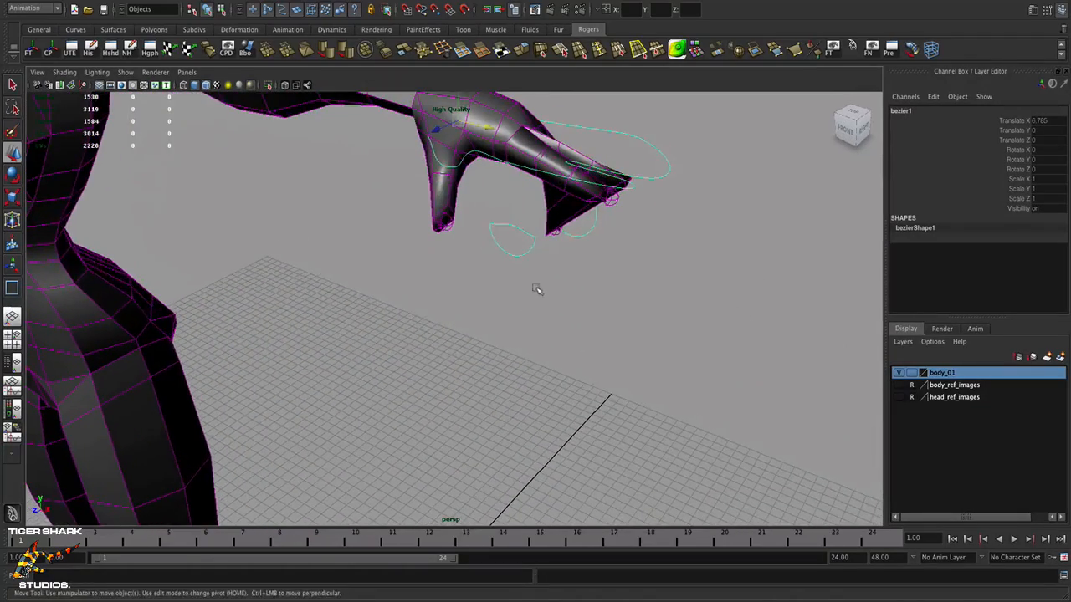
Step: Slide index_driver along X to about -3.4 to check the index finger's deformation on the mesh
click(526, 257)
click(525, 254)
drag(543, 239, 543, 262)
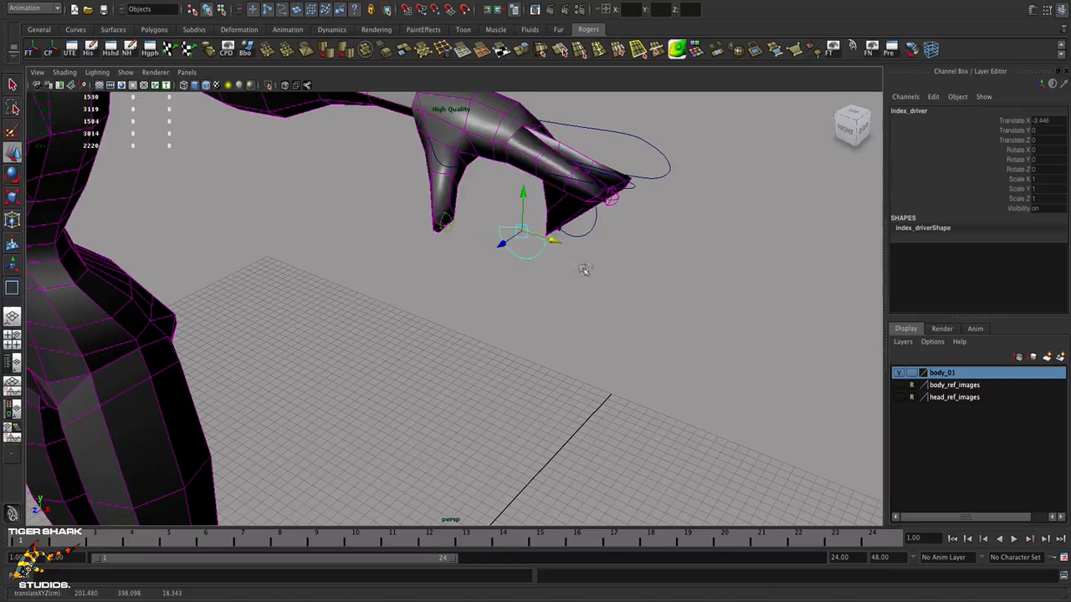
Step: Rotate finger_driver about Z to about 5.1 degrees to straighten its finger on the mesh, and clear the selection
click(588, 236)
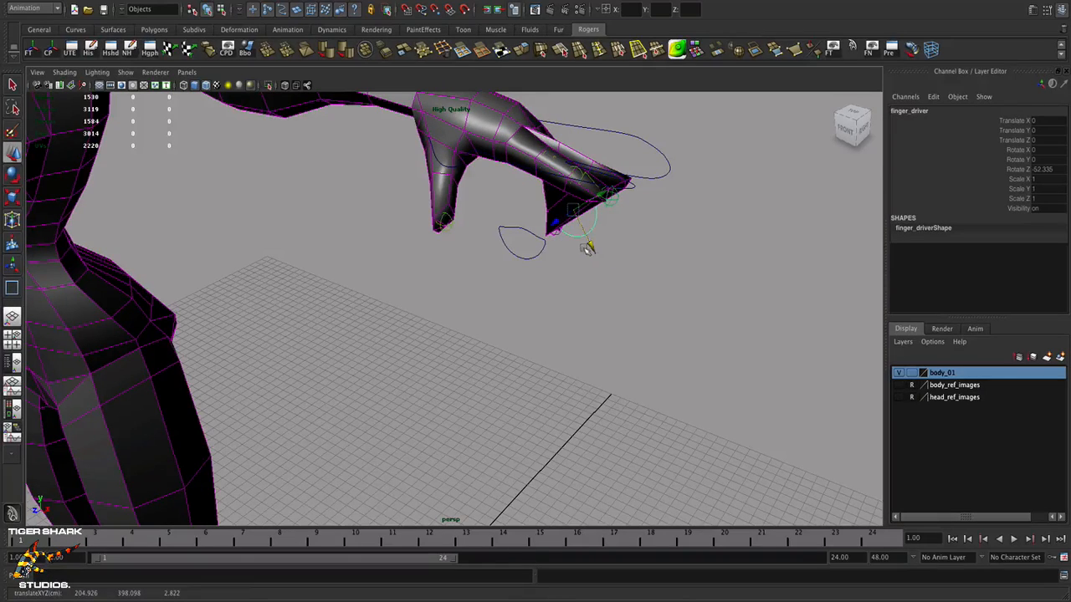
key(e)
drag(620, 222, 476, 311)
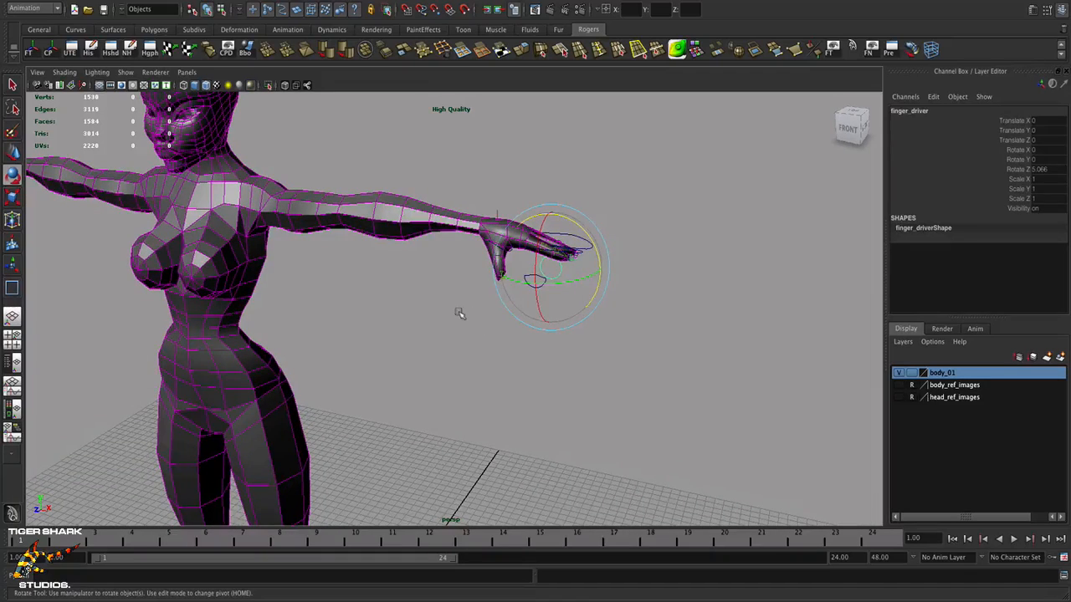
click(461, 312)
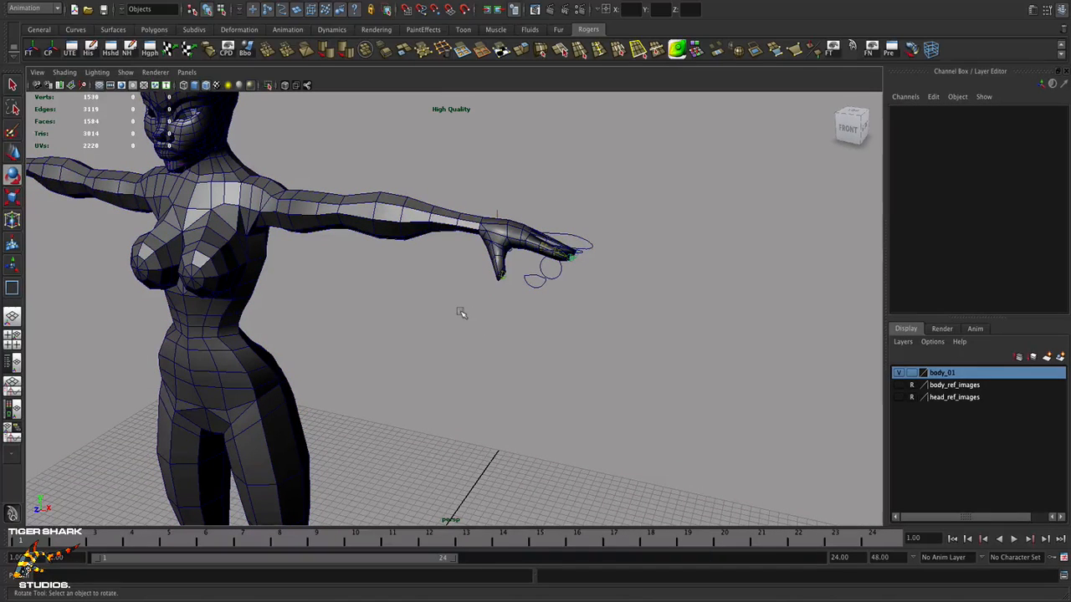